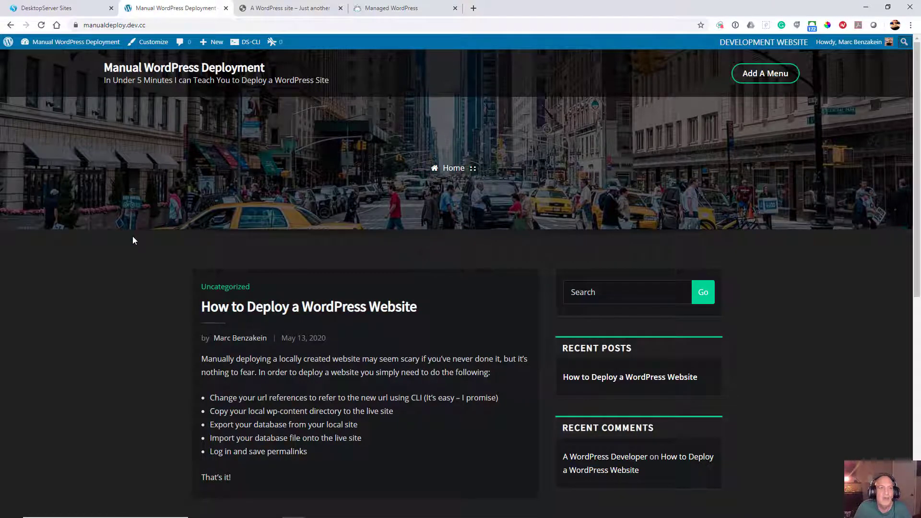
Step: Look over the DesktopServer sites list, the live placeholder WordPress site and the local Manual WordPress Deployment site
{"action": "left_click", "coordinate": [81, 9]}
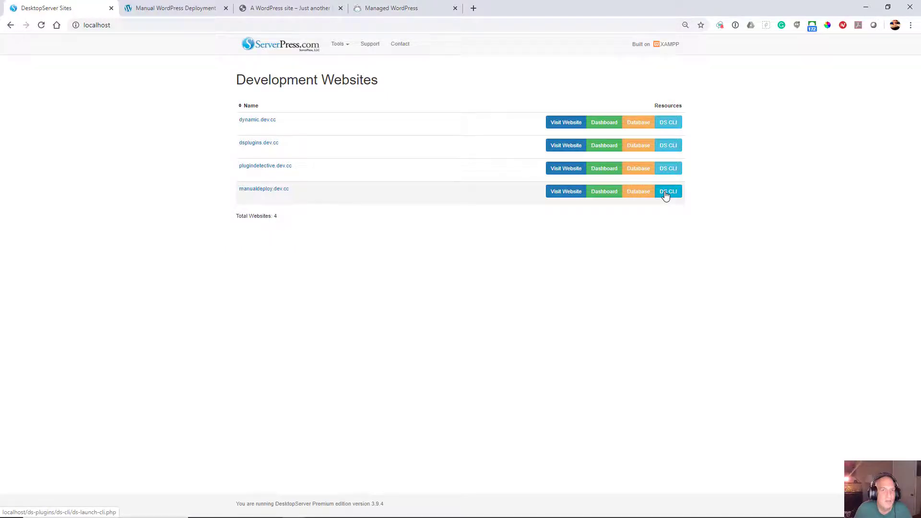
{"action": "left_click", "coordinate": [311, 12]}
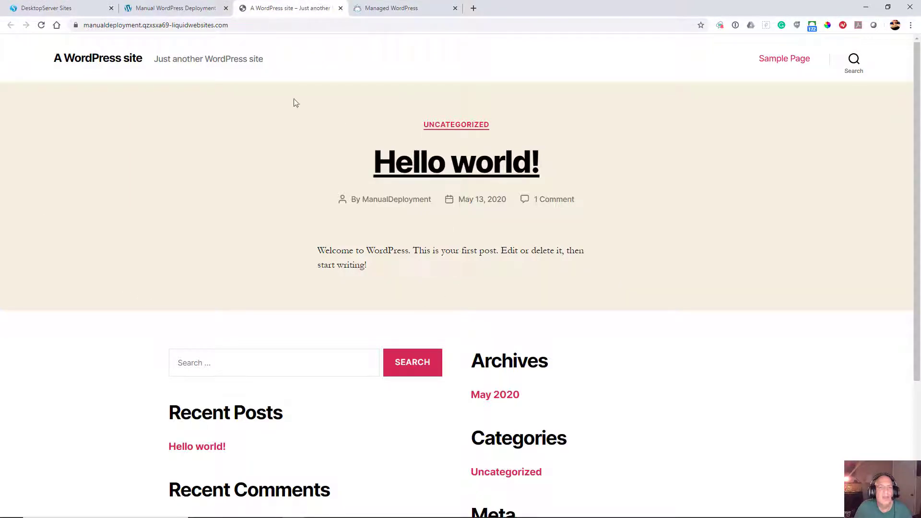
{"action": "left_click", "coordinate": [165, 9]}
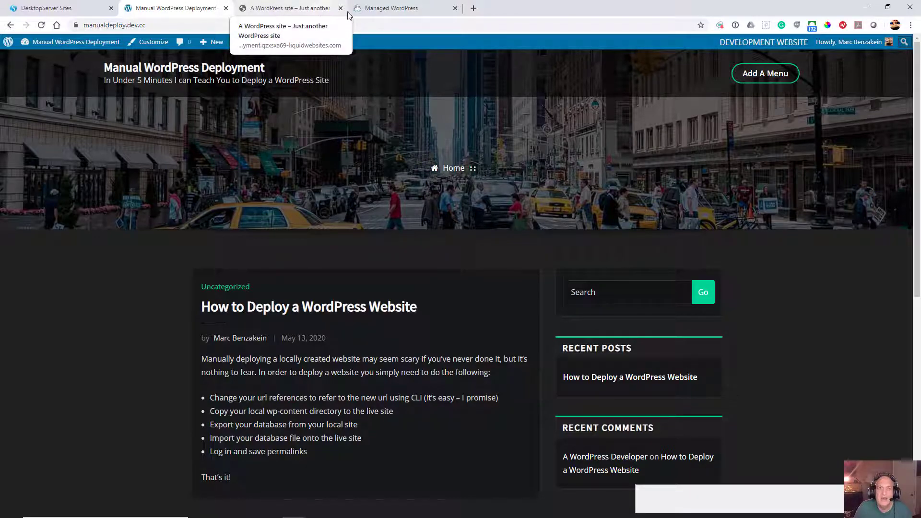
Step: Copy the primary domain of the ManualDeployment site from its Managed WordPress site details
{"action": "left_click", "coordinate": [374, 14]}
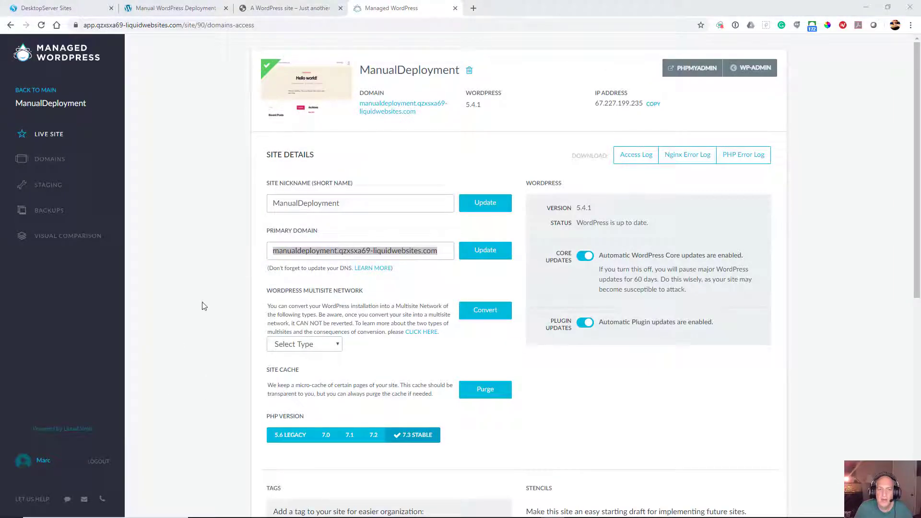
{"action": "left_click_drag", "start_coordinate": [438, 253], "coordinate": [267, 247]}
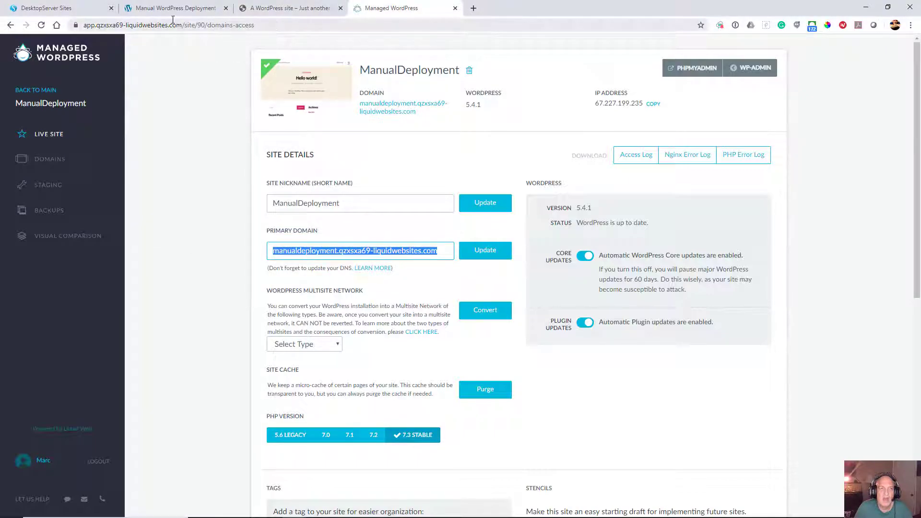
{"action": "right_click", "coordinate": [372, 252]}
{"action": "left_click", "coordinate": [400, 286]}
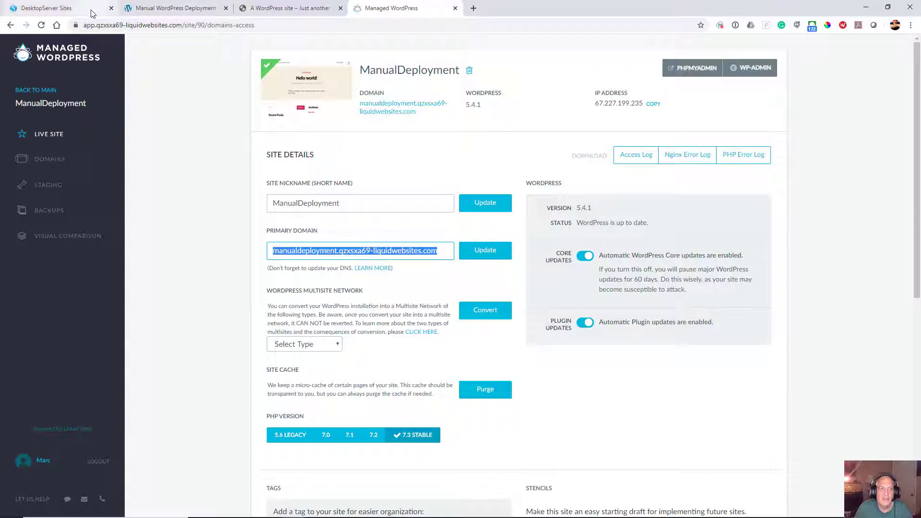
Step: Switch to FileZilla and rename the remote wp-content folder in /home/s90/html as wp-content.old
{"action": "left_click", "coordinate": [163, 8]}
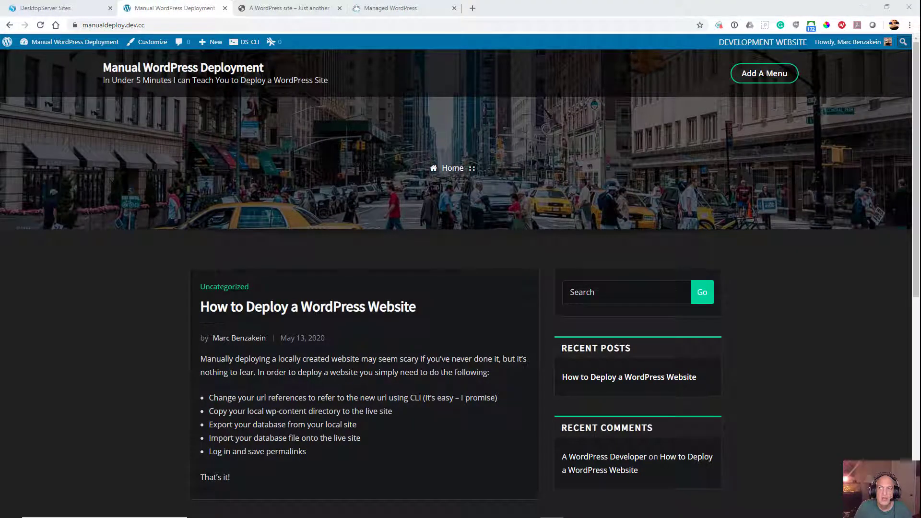
{"action": "mouse_move", "coordinate": [340, 517]}
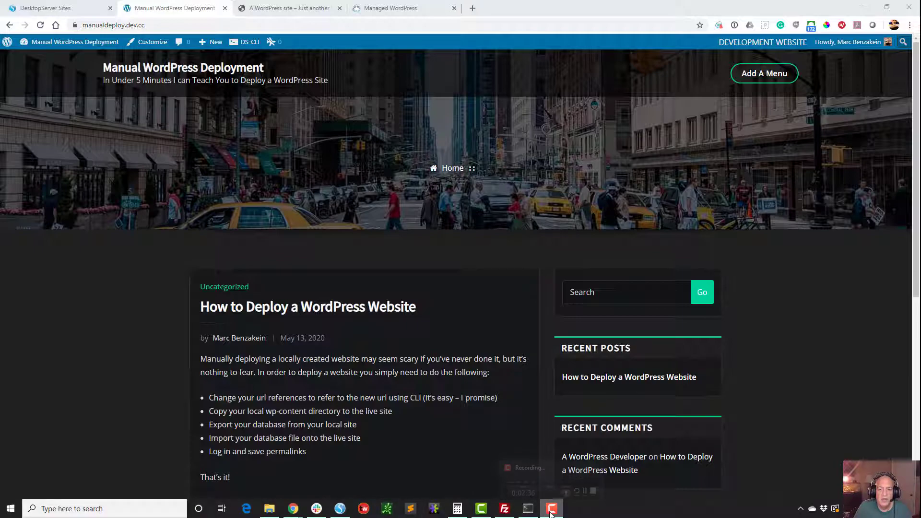
{"action": "left_click", "coordinate": [506, 513]}
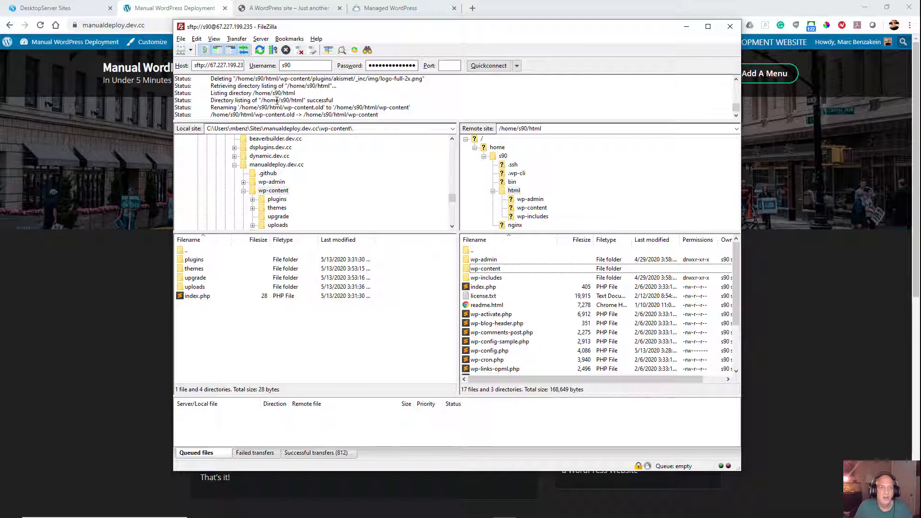
{"action": "left_click", "coordinate": [485, 272]}
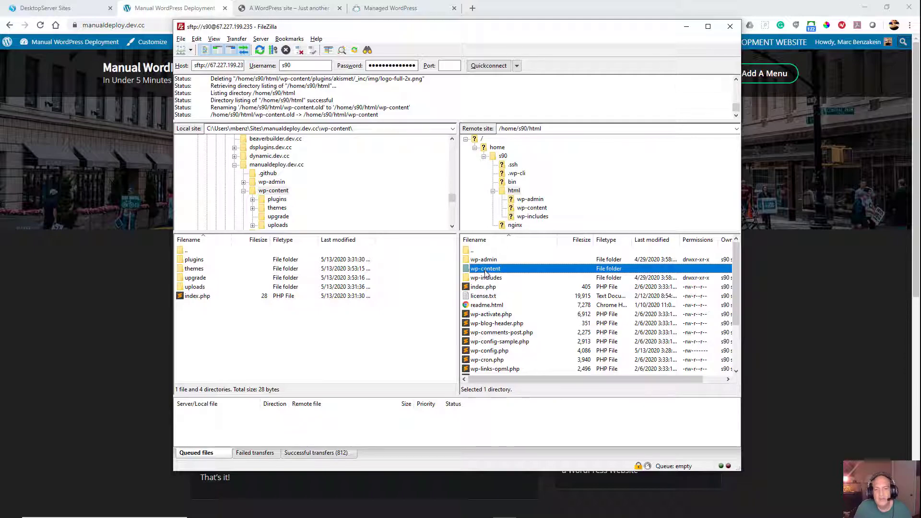
{"action": "left_click", "coordinate": [504, 270]}
{"action": "left_click", "coordinate": [505, 268]}
{"action": "type", "text": ".old"}
{"action": "key", "text": "Return"}
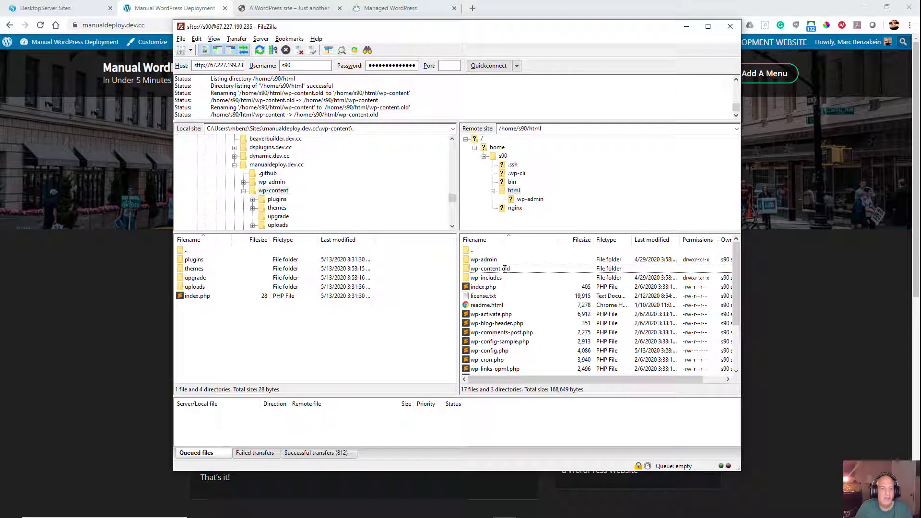
Step: Upload the local manualdeploy.dev.cc wp-content folder into the remote html folder
{"action": "left_click", "coordinate": [261, 192]}
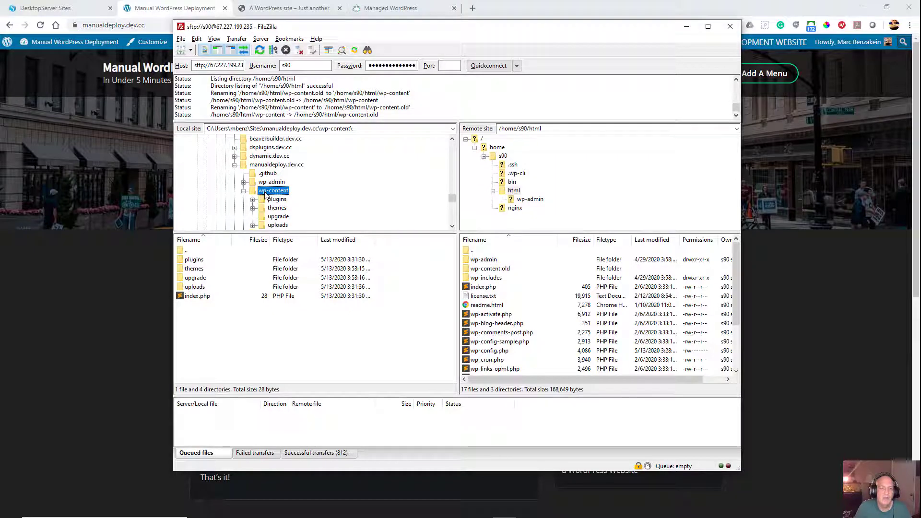
{"action": "left_click", "coordinate": [512, 191]}
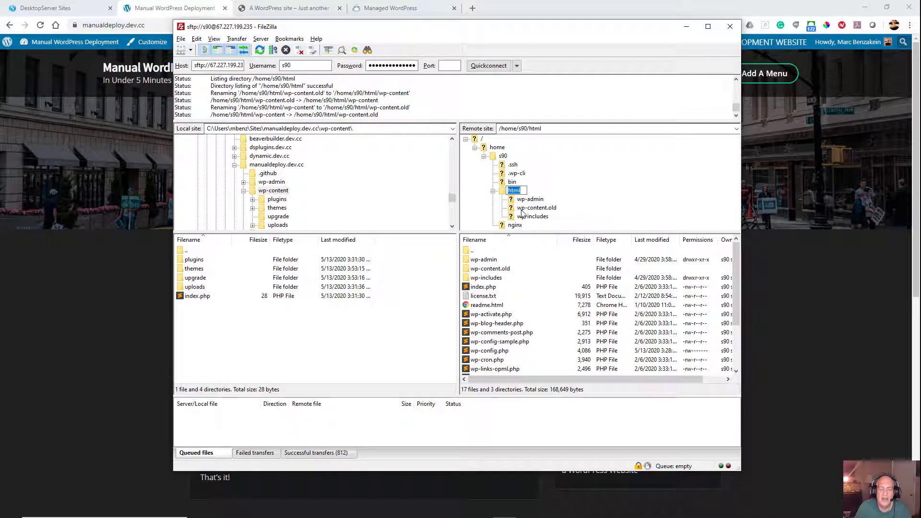
{"action": "left_click", "coordinate": [501, 195]}
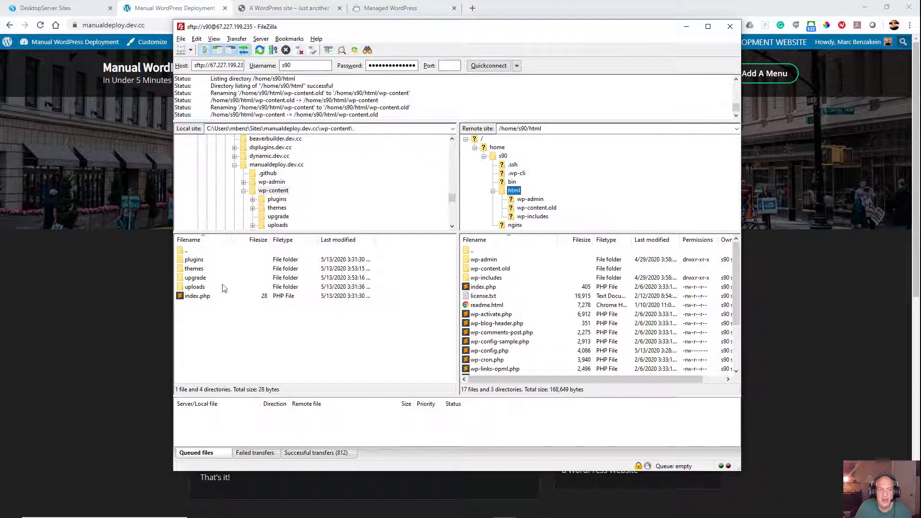
{"action": "left_click", "coordinate": [260, 192]}
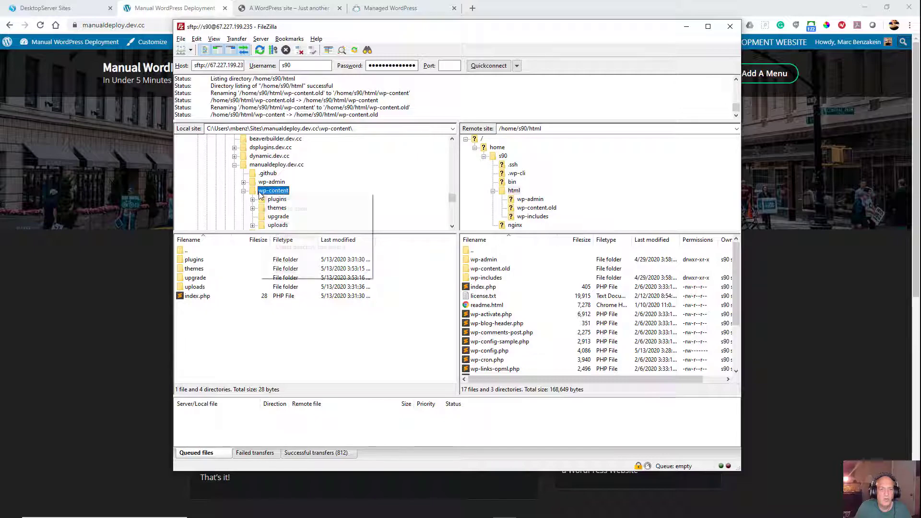
{"action": "right_click", "coordinate": [259, 193]}
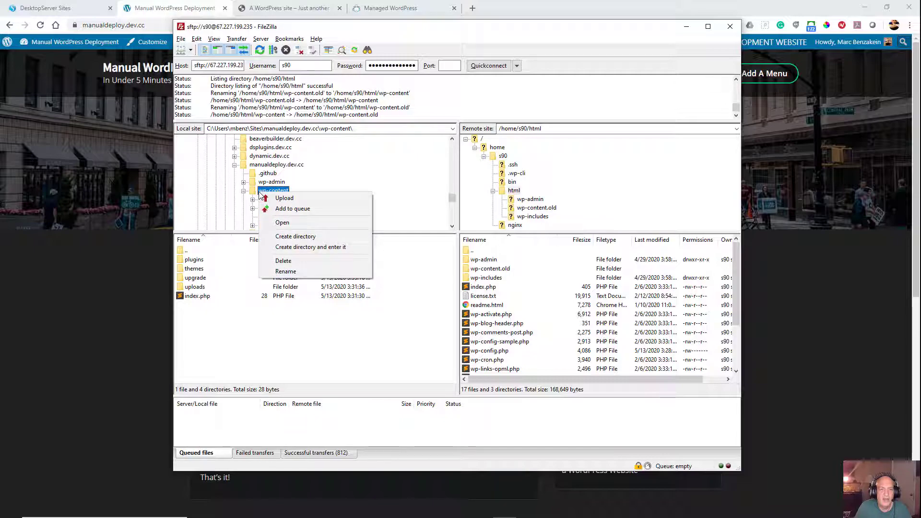
{"action": "left_click", "coordinate": [285, 198]}
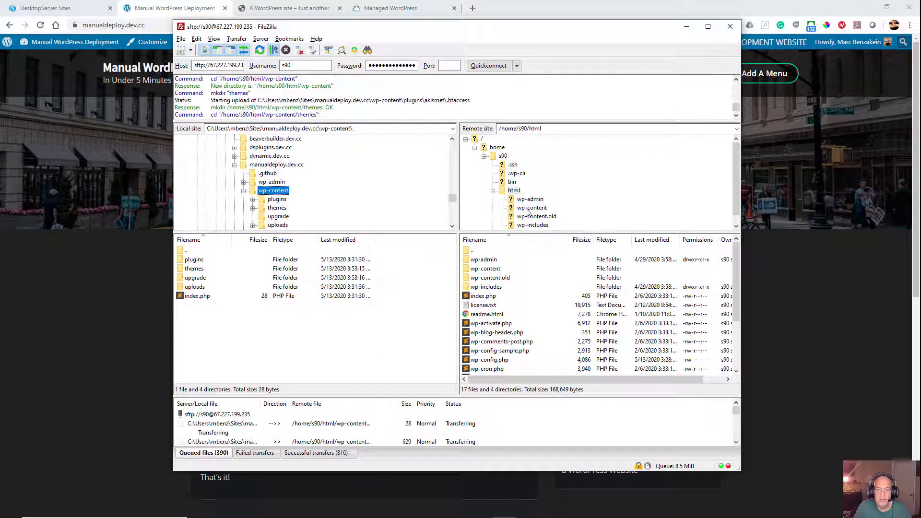
Step: Open the manualdeploy.dev.cc database from the DesktopServer sites list in the browser and examine the wp_options table's site URLs
{"action": "left_click", "coordinate": [95, 327]}
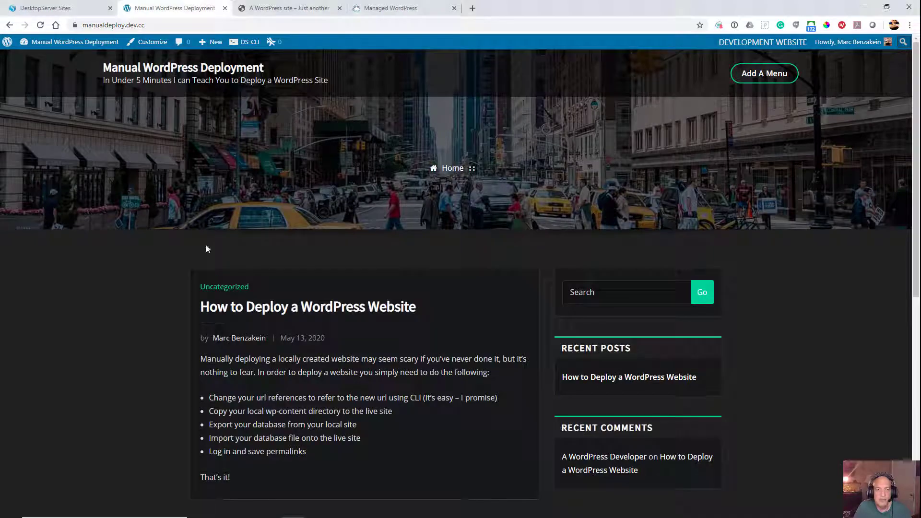
{"action": "left_click", "coordinate": [43, 9]}
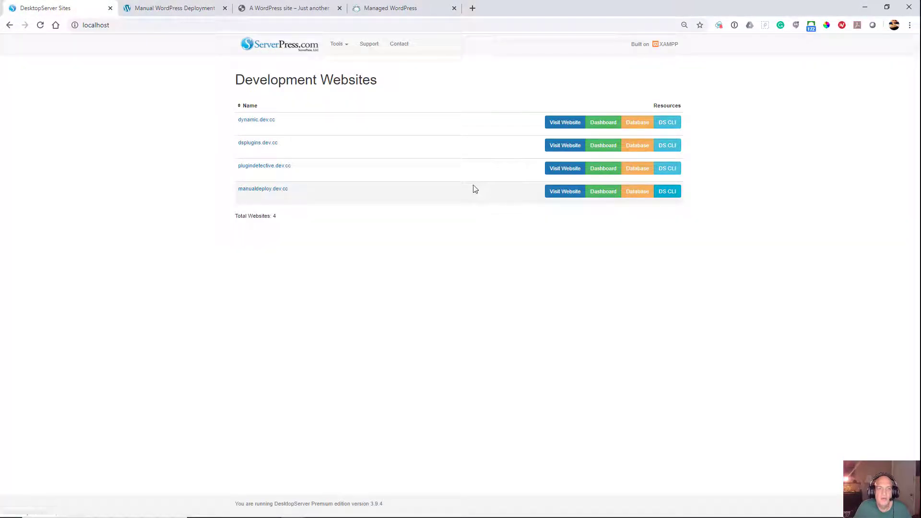
{"action": "left_click", "coordinate": [644, 192]}
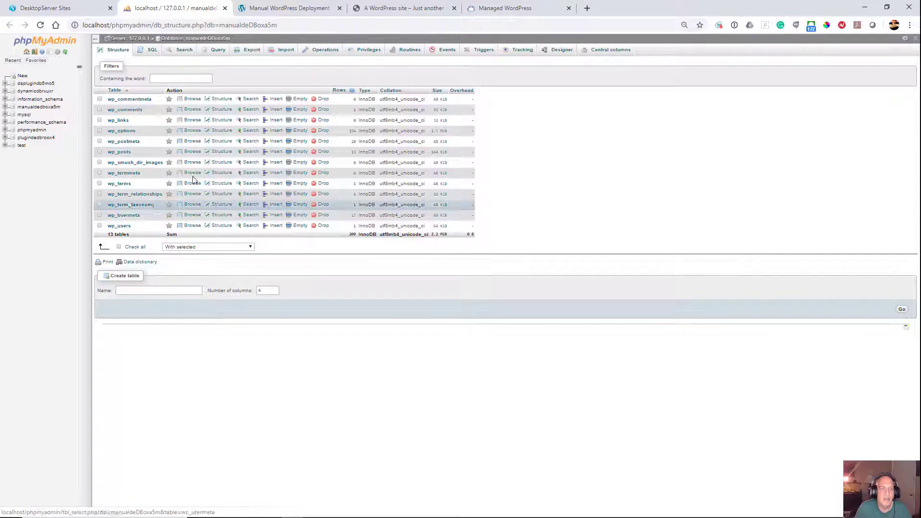
{"action": "left_click", "coordinate": [122, 131]}
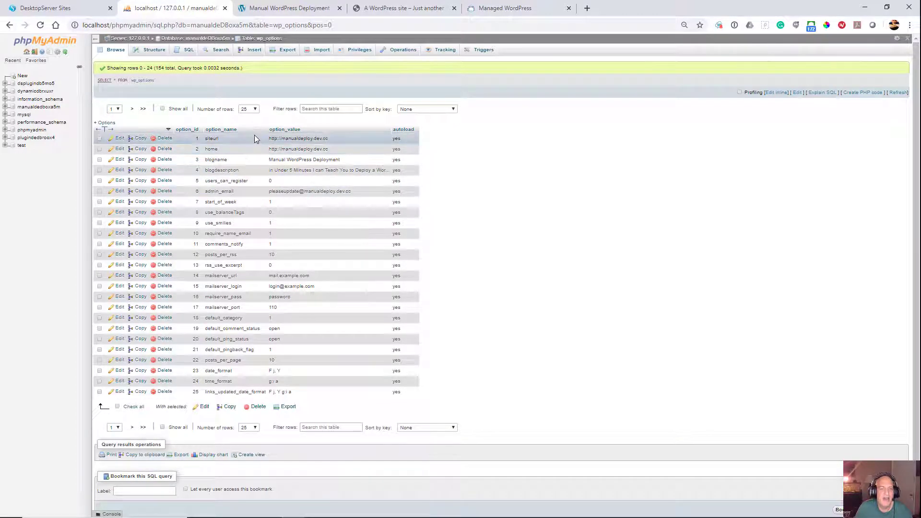
Step: Launch DS CLI for manualdeploy.dev.cc and run wp search-replace from manualdeploy.dev.cc to the copied live domain, manualdeployment.qzxsxa69-liquidwebsites.com
{"action": "left_click", "coordinate": [76, 9]}
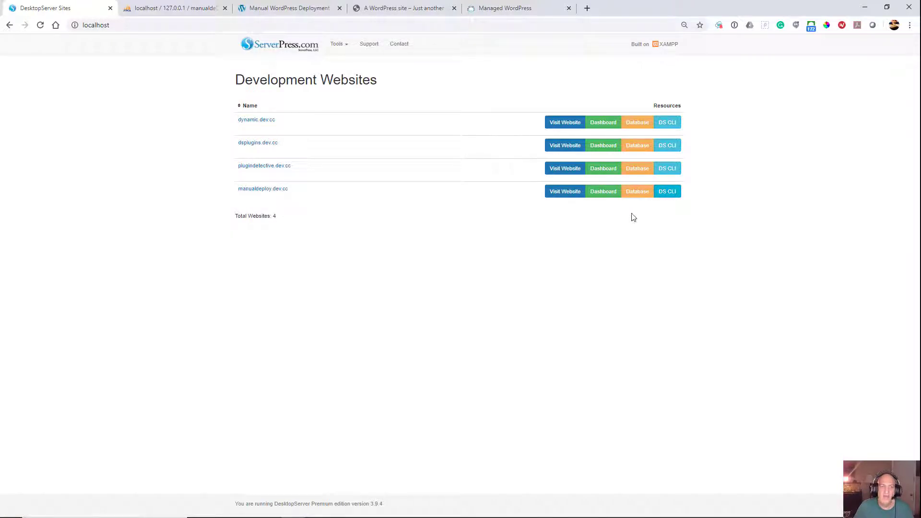
{"action": "left_click", "coordinate": [662, 191]}
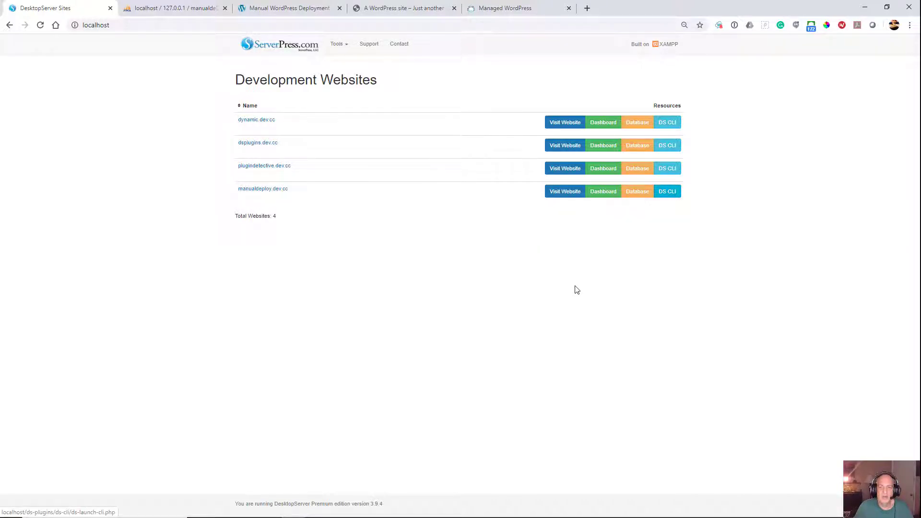
{"action": "left_click_drag", "start_coordinate": [266, 86], "coordinate": [475, 183]}
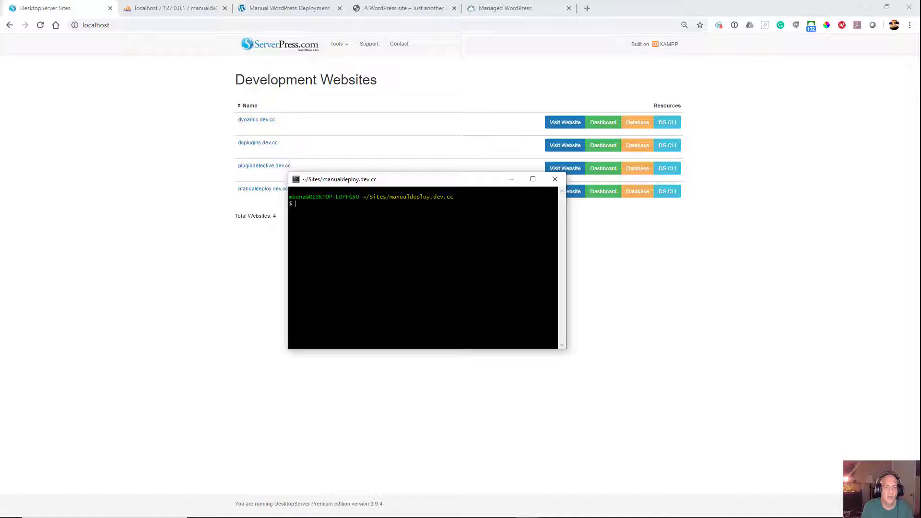
{"action": "type", "text": "earch-replace manualdeploy.dev.cc"}
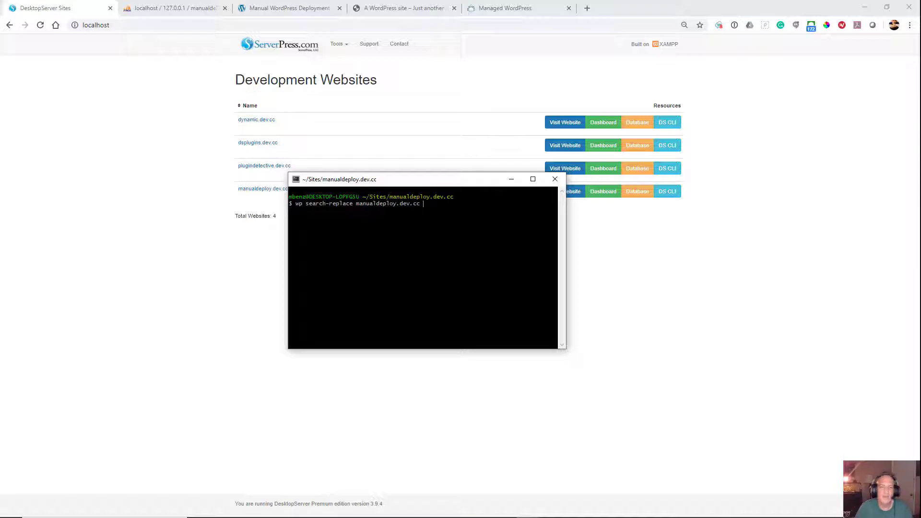
{"action": "right_click", "coordinate": [424, 203]}
{"action": "left_click", "coordinate": [450, 233]}
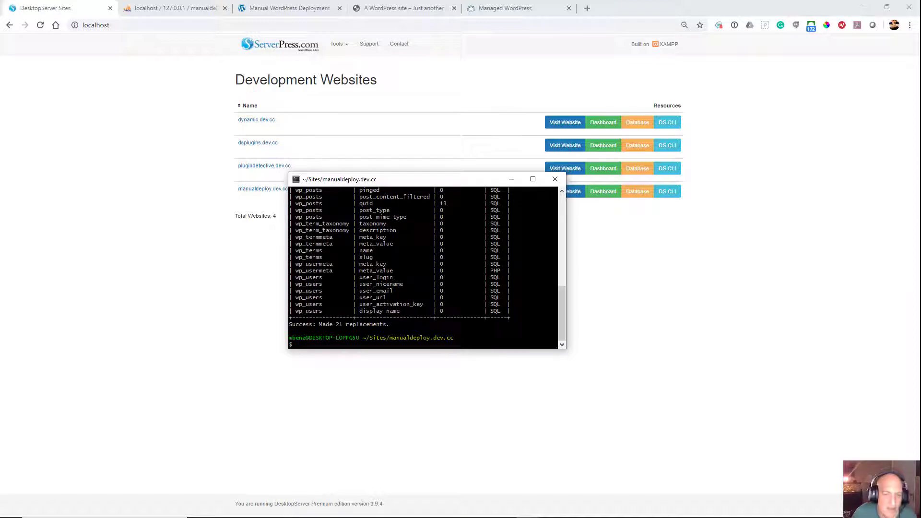
Step: Reload the wp_options table in phpMyAdmin and check its siteurl and home values
{"action": "left_click", "coordinate": [201, 312]}
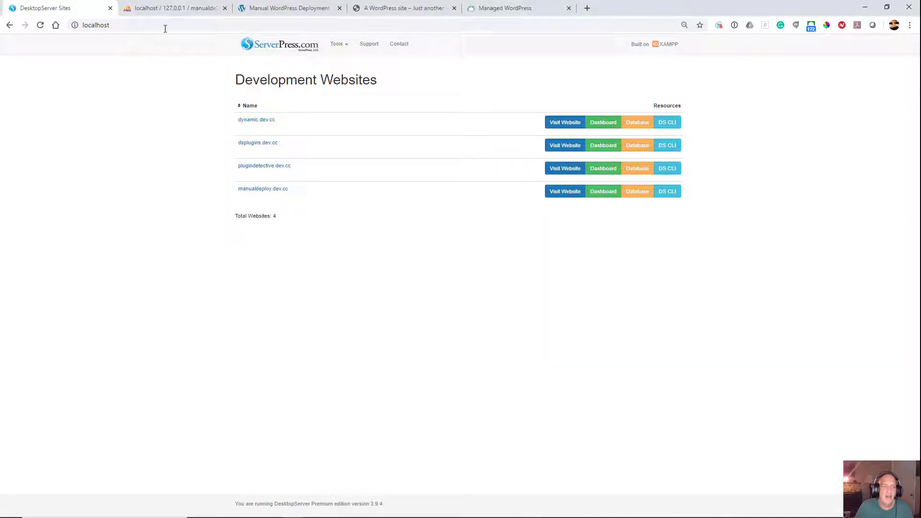
{"action": "left_click", "coordinate": [162, 9]}
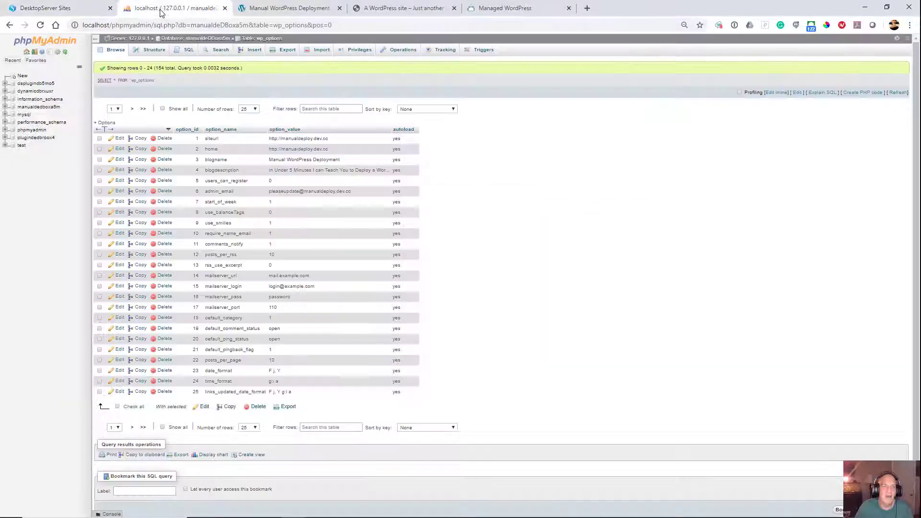
{"action": "left_click", "coordinate": [40, 25]}
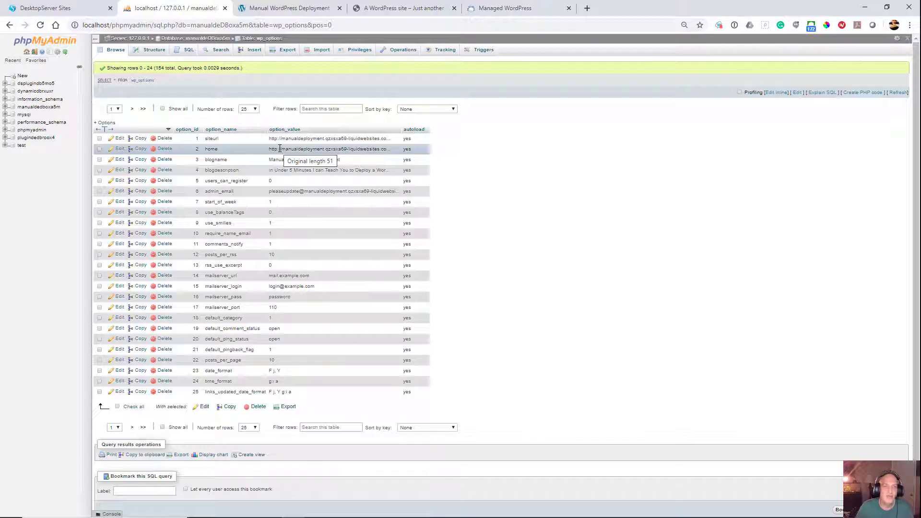
Step: Export the wp_options table in CodeGen format and the whole manualdeDBoxa5m database as SQL, both with the quick method
{"action": "left_click", "coordinate": [277, 51]}
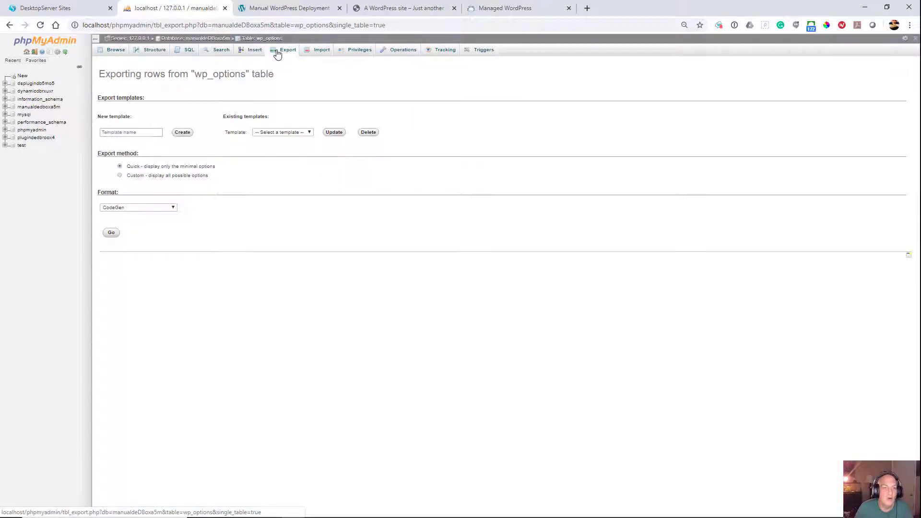
{"action": "left_click", "coordinate": [112, 233]}
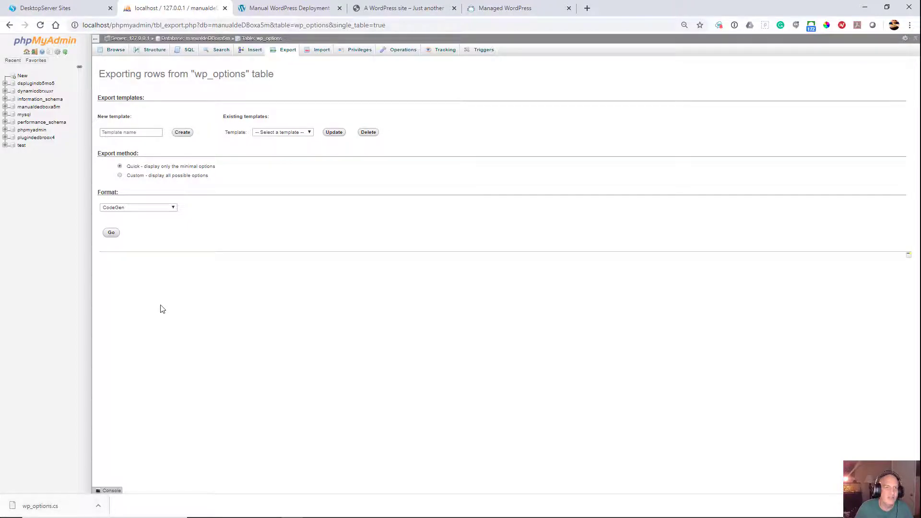
{"action": "left_click", "coordinate": [205, 39]}
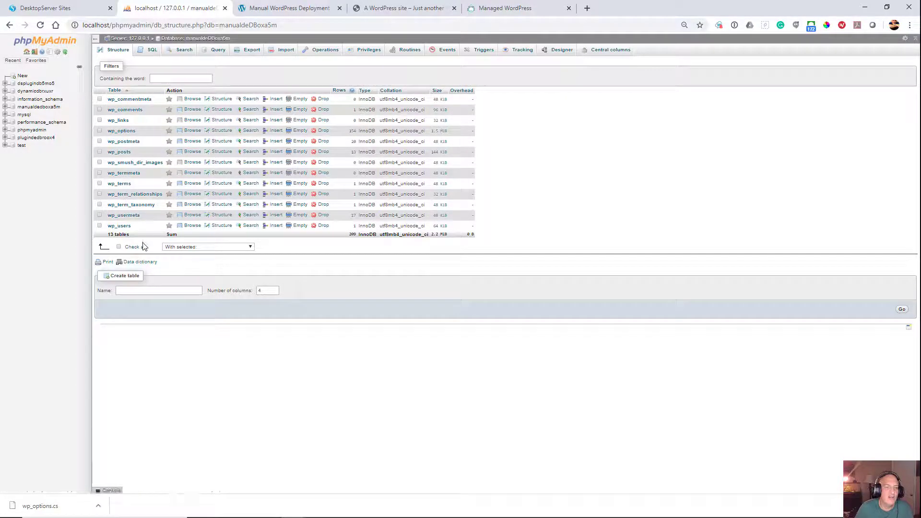
{"action": "left_click", "coordinate": [242, 51]}
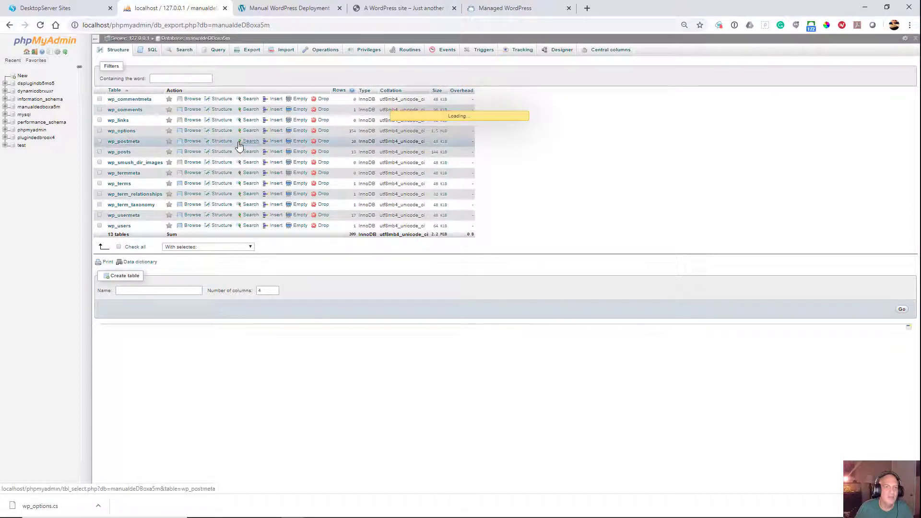
{"action": "left_click", "coordinate": [110, 232]}
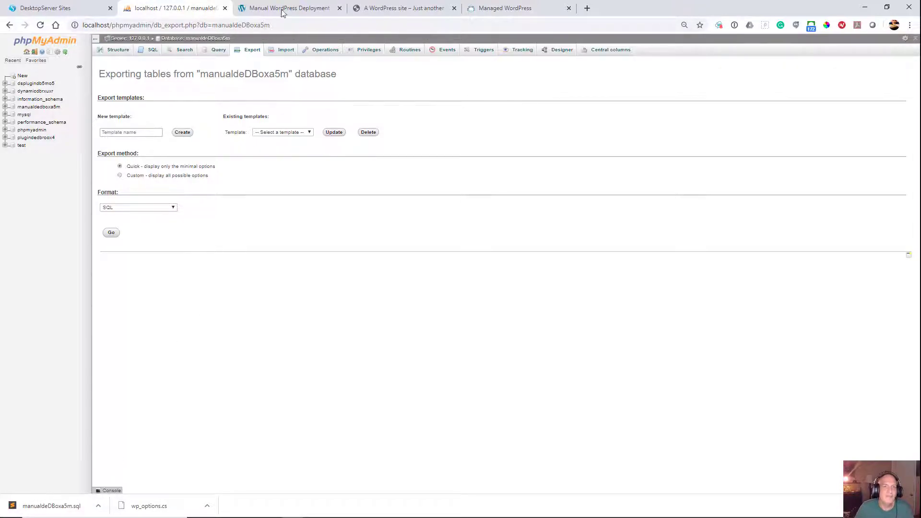
Step: Open phpMyAdmin for the live ManualDeployment site from Managed WordPress and export the s90 database as SQL with the quick method
{"action": "left_click", "coordinate": [479, 10]}
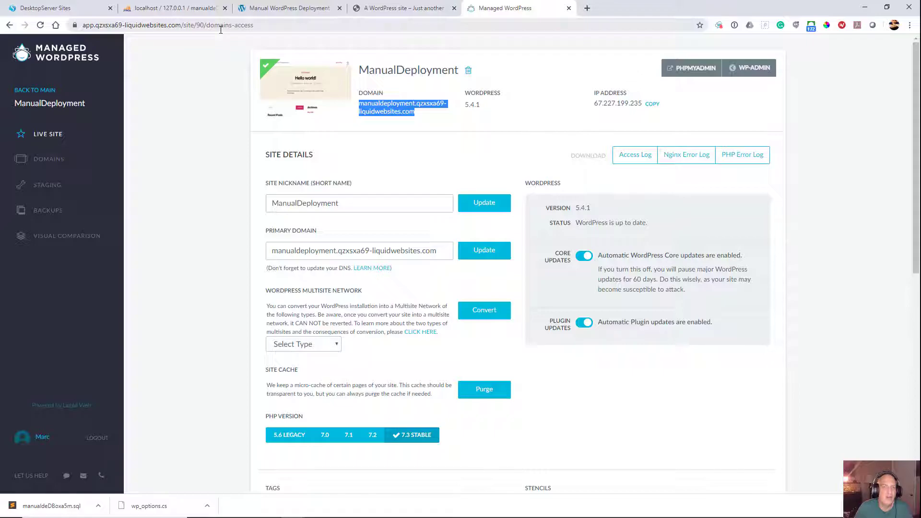
{"action": "left_click", "coordinate": [687, 72]}
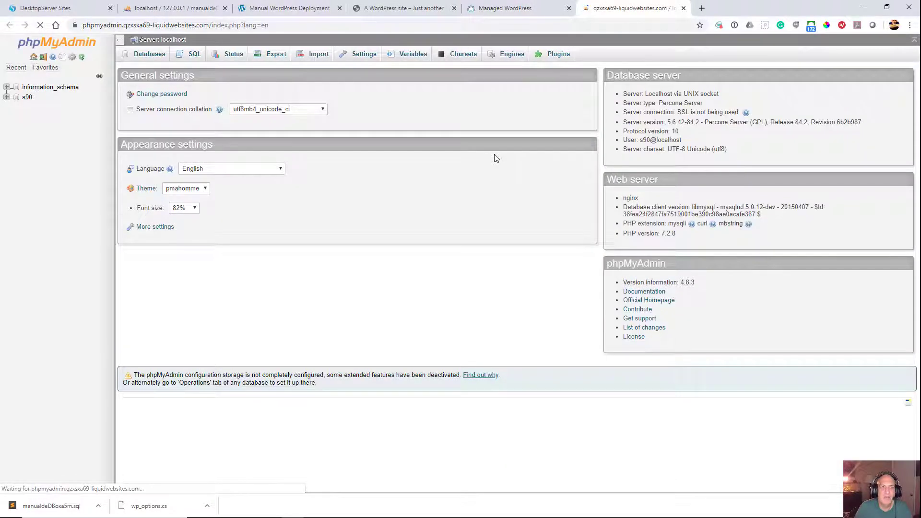
{"action": "left_click", "coordinate": [26, 96]}
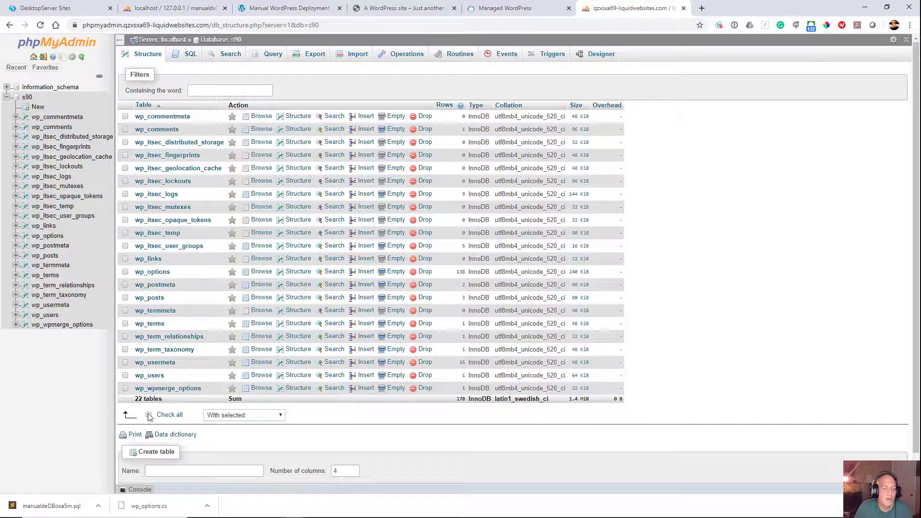
{"action": "left_click", "coordinate": [312, 60]}
{"action": "left_click", "coordinate": [139, 217]}
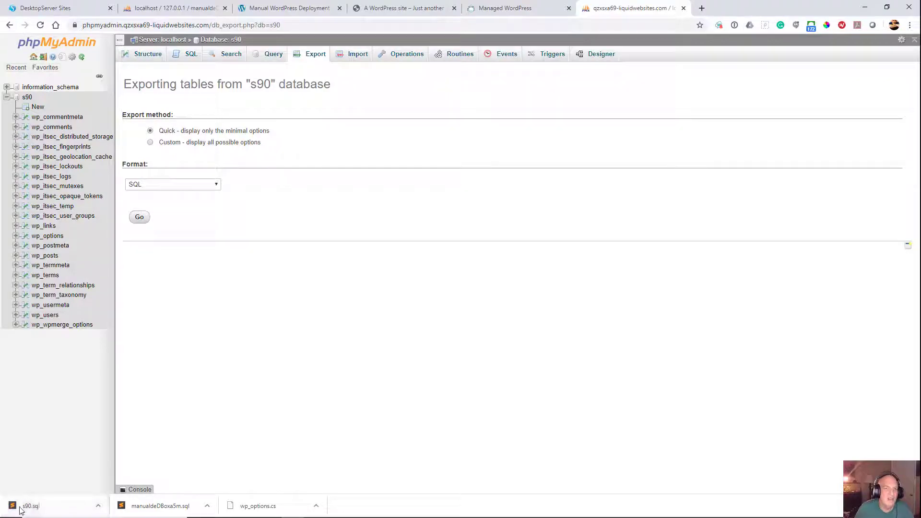
Step: Drop all tables from the live s90 database, leaving foreign key checks enabled
{"action": "left_click", "coordinate": [216, 40]}
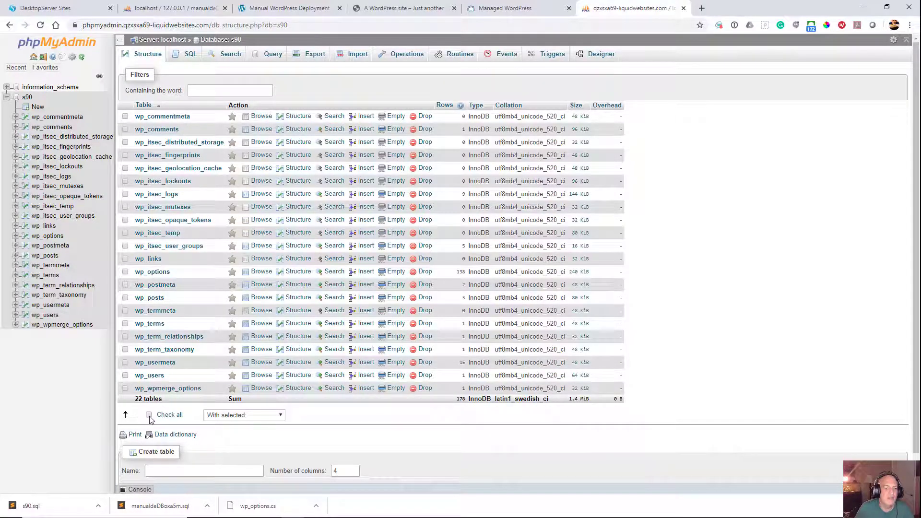
{"action": "left_click", "coordinate": [150, 415]}
{"action": "left_click", "coordinate": [220, 415]}
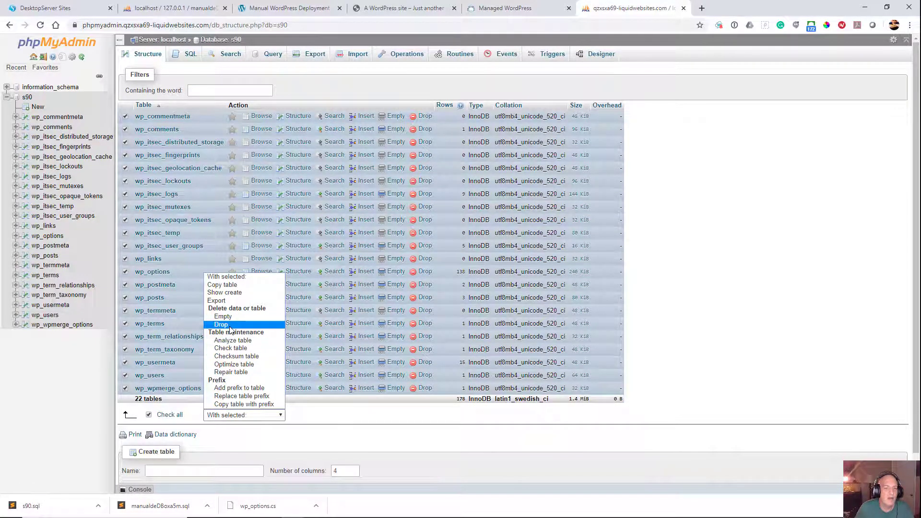
{"action": "left_click", "coordinate": [222, 324]}
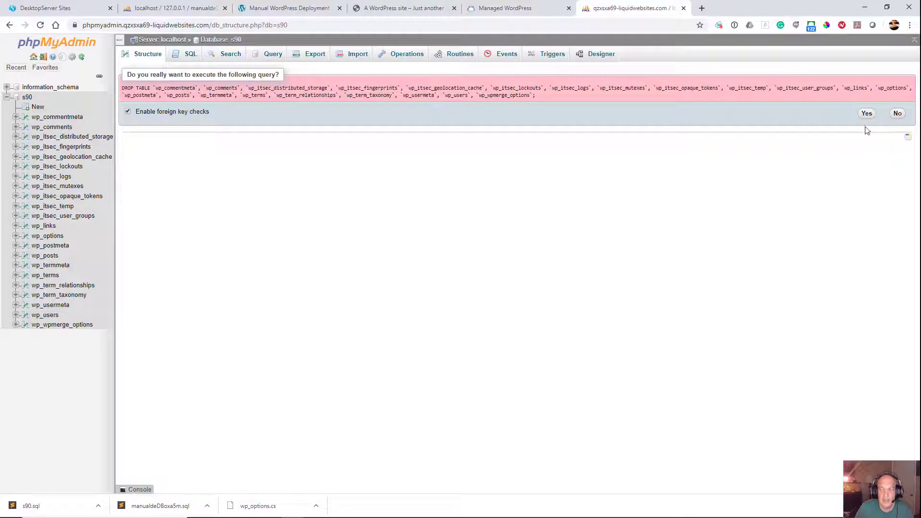
{"action": "left_click", "coordinate": [866, 113]}
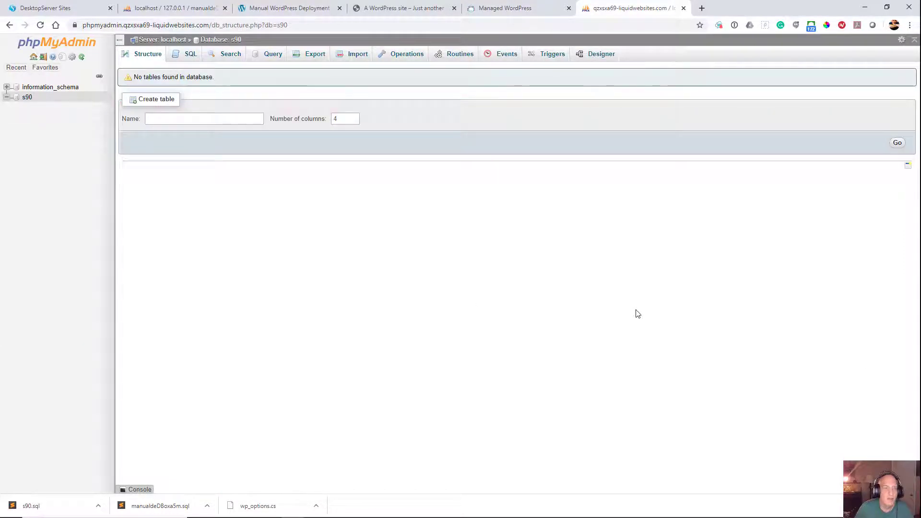
Step: Import manualdeDBoxa5m.sql into the s90 database in SQL format and check the siteurl and home values in wp_options
{"action": "left_click", "coordinate": [346, 53]}
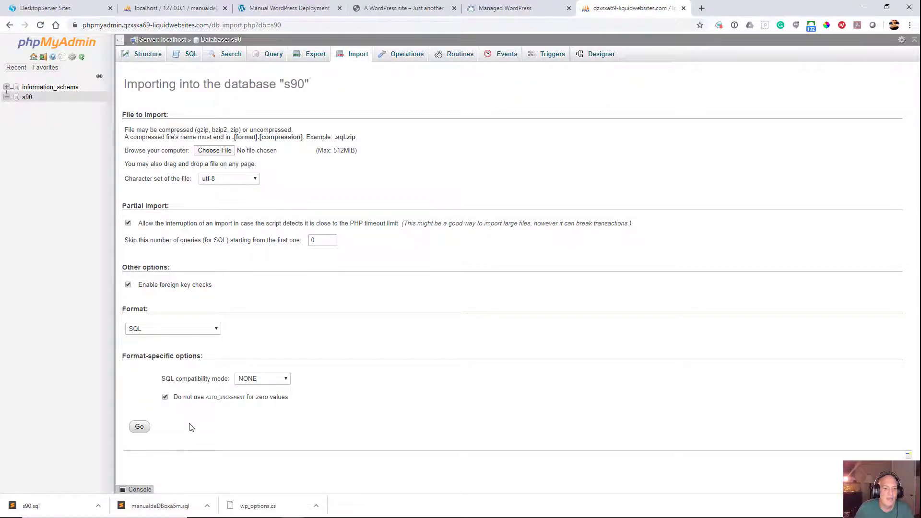
{"action": "left_click", "coordinate": [219, 151]}
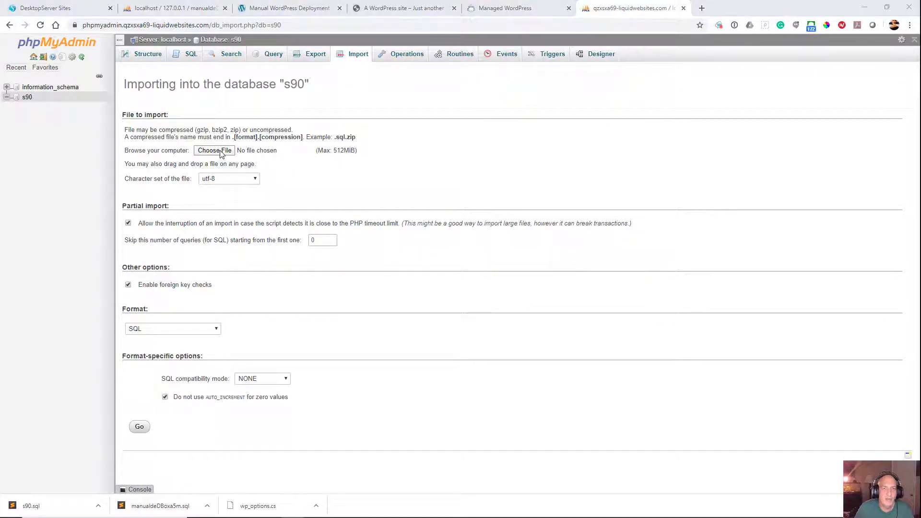
{"action": "double_click", "coordinate": [166, 92]}
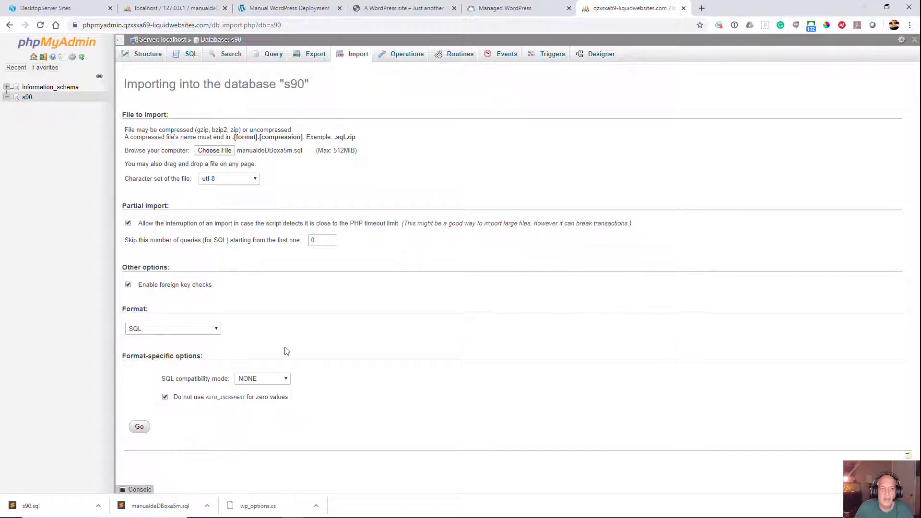
{"action": "left_click", "coordinate": [139, 427]}
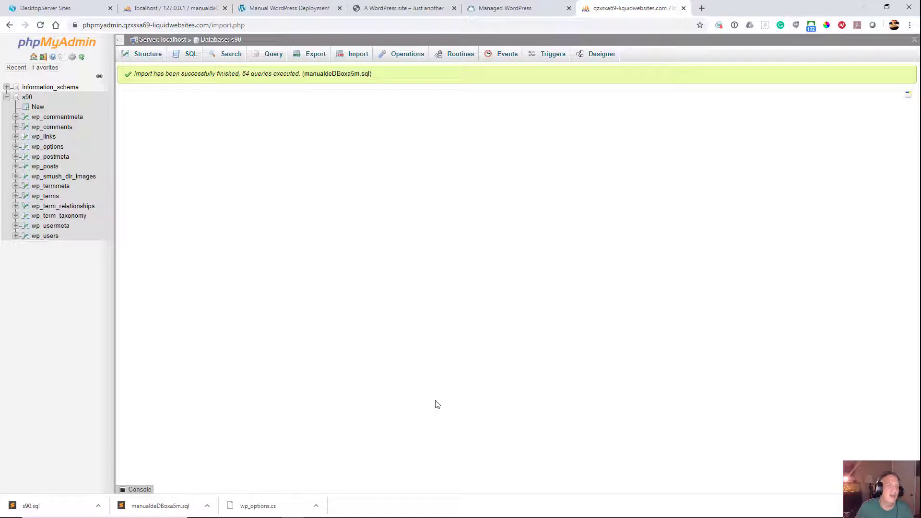
{"action": "left_click", "coordinate": [48, 147]}
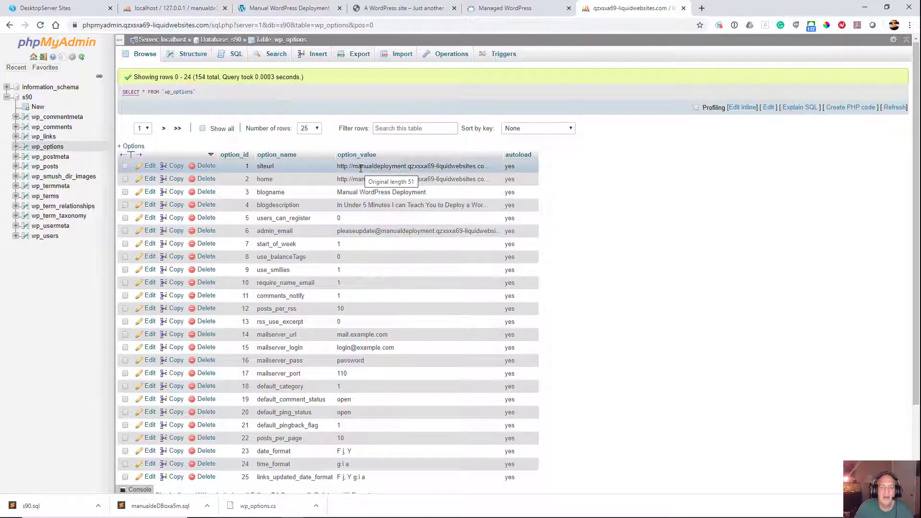
Step: Switch to FileZilla and check the uploaded themes in the remote wp-content folder, then return to the browser
{"action": "mouse_move", "coordinate": [458, 511]}
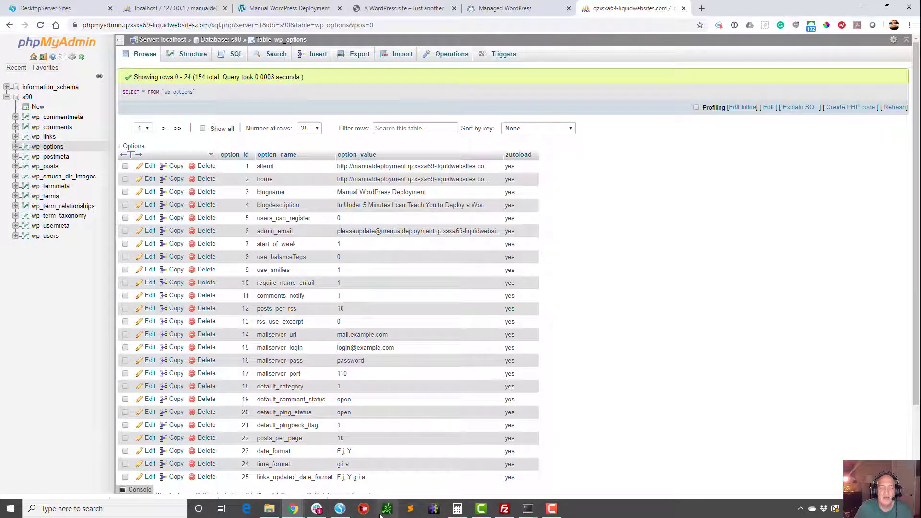
{"action": "left_click", "coordinate": [504, 508]}
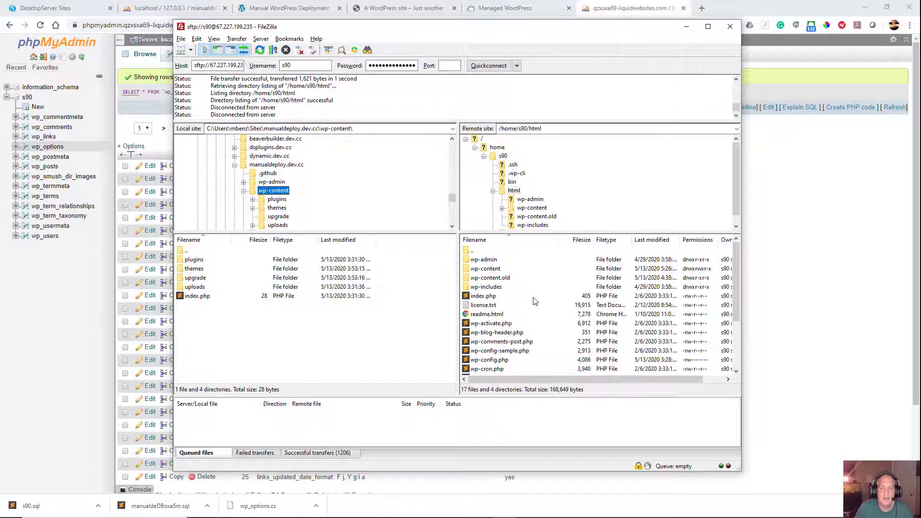
{"action": "double_click", "coordinate": [485, 270]}
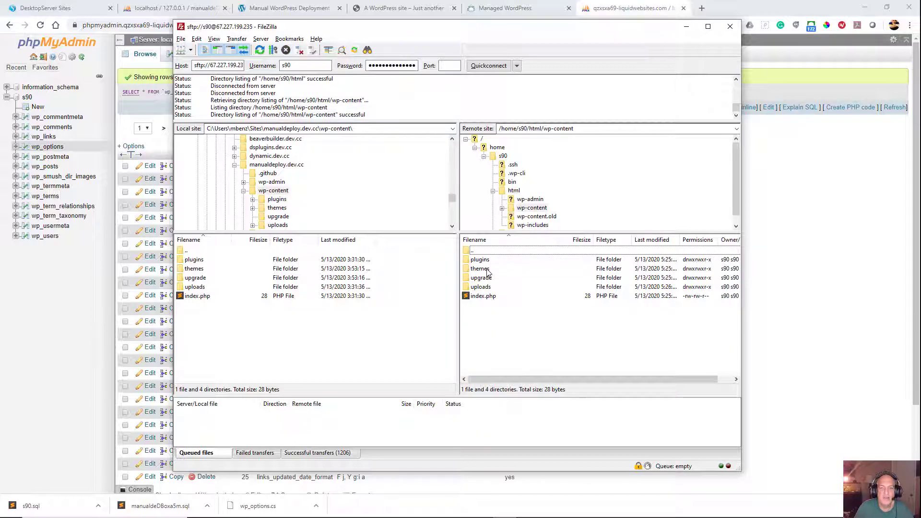
{"action": "double_click", "coordinate": [481, 269]}
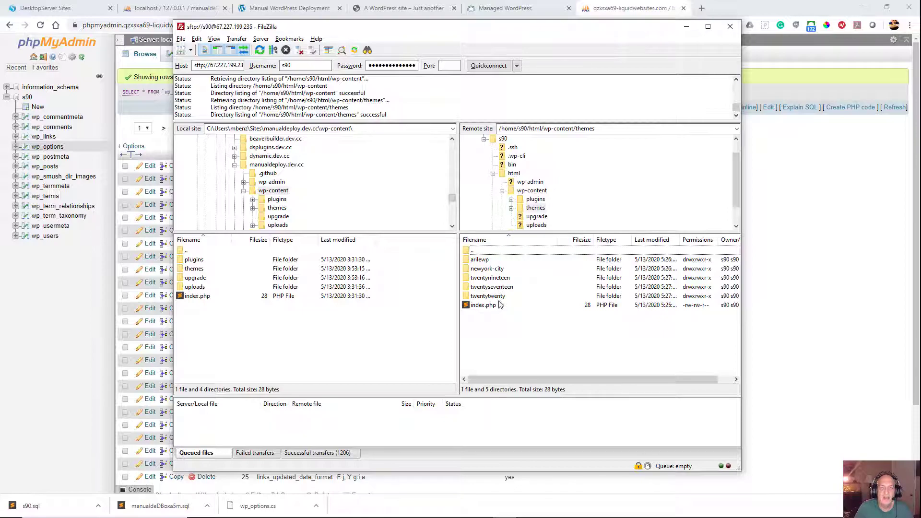
{"action": "left_click", "coordinate": [686, 26]}
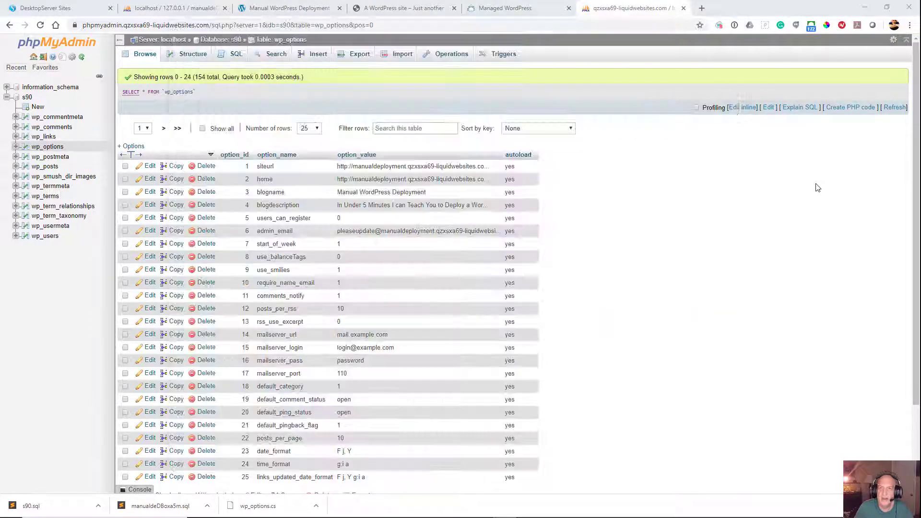
Step: Open the live site from its domain link in Managed WordPress and compare its home page with the local manualdeploy.dev.cc site
{"action": "left_click", "coordinate": [528, 9]}
{"action": "left_click", "coordinate": [396, 131]}
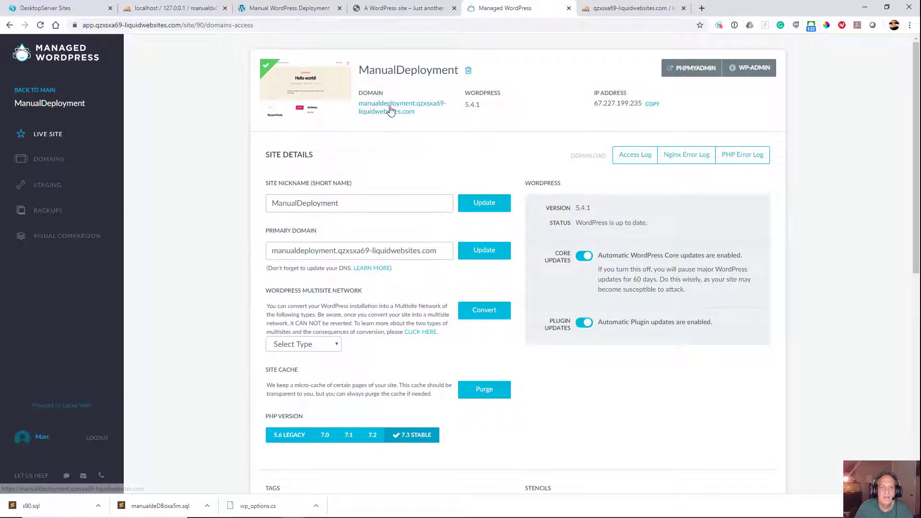
{"action": "middle_click", "coordinate": [390, 112]}
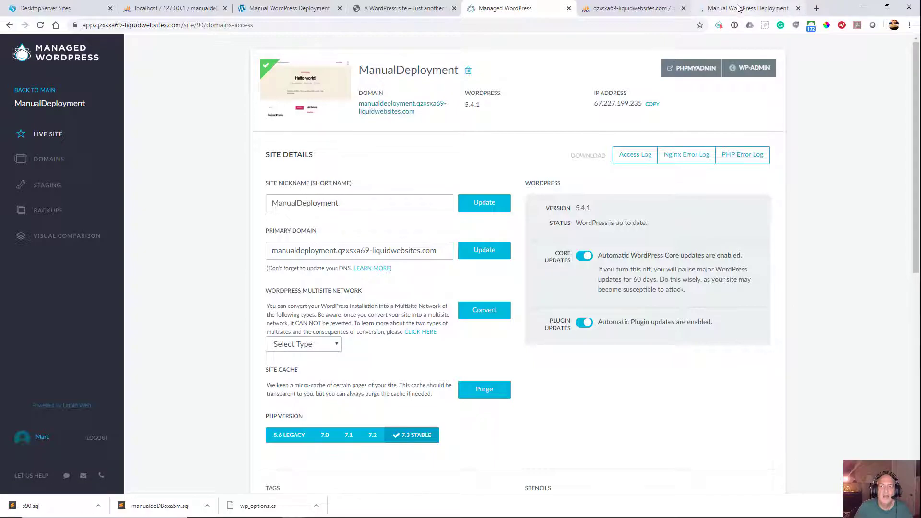
{"action": "left_click", "coordinate": [739, 9]}
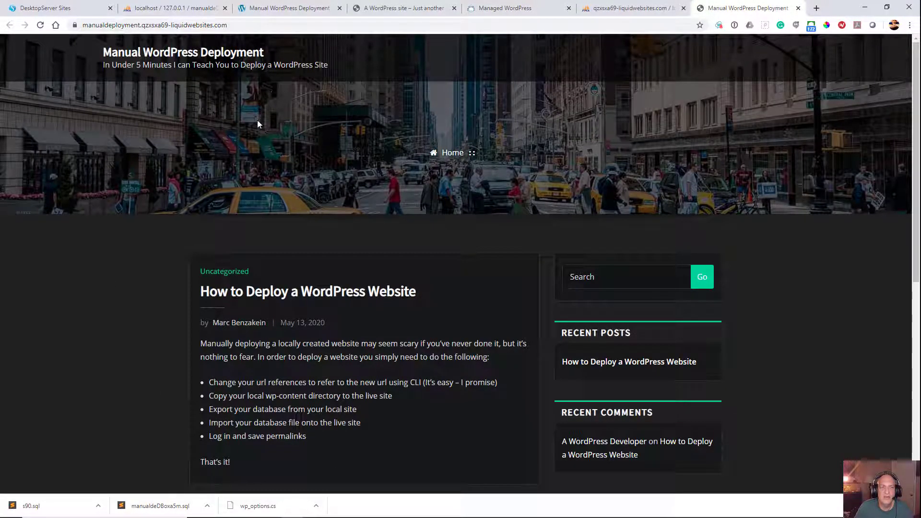
{"action": "left_click", "coordinate": [288, 8]}
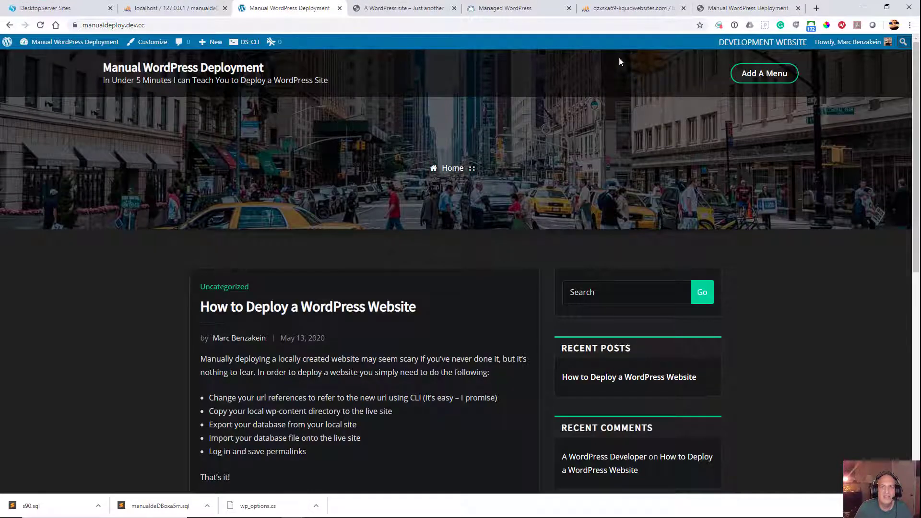
{"action": "left_click", "coordinate": [746, 8]}
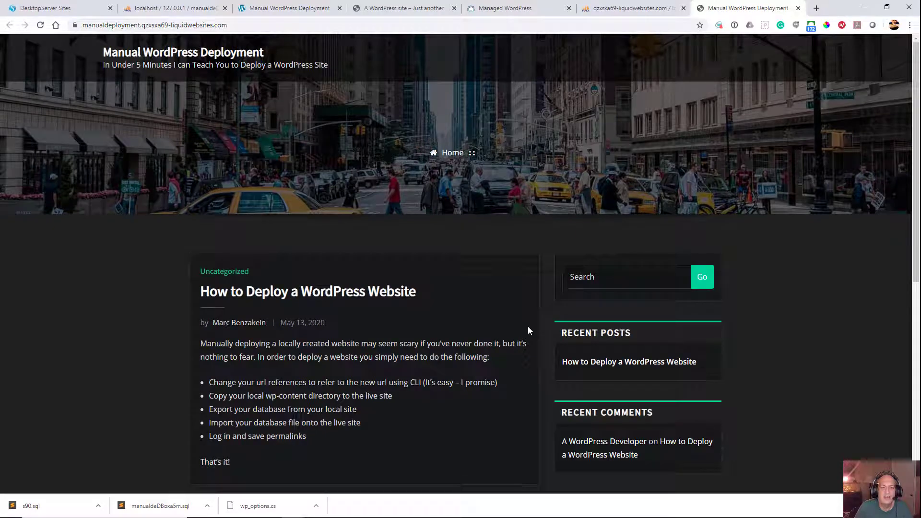
Step: Open the post "How to Deploy a WordPress Website" on the live site and look through it
{"action": "left_click", "coordinate": [301, 293]}
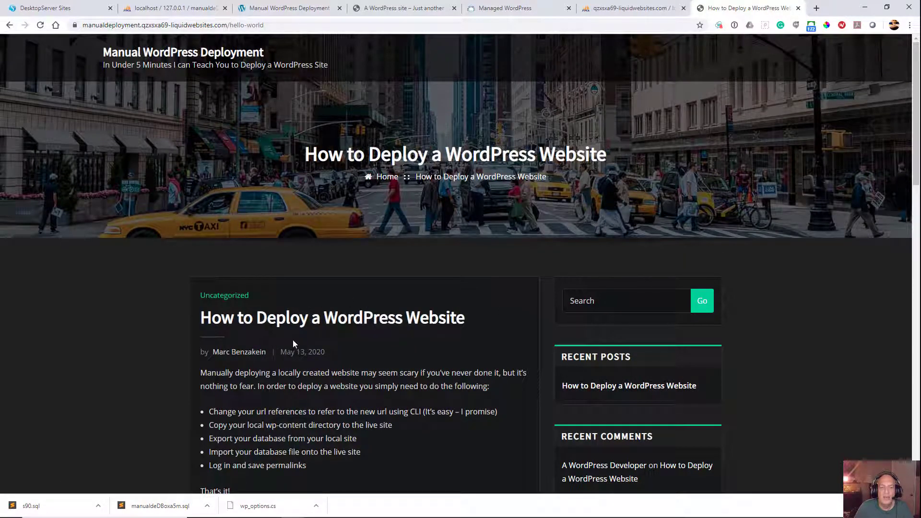
{"action": "scroll", "coordinate": [287, 319], "scroll_direction": "down", "scroll_amount": 8}
{"action": "scroll", "coordinate": [283, 312], "scroll_direction": "up", "scroll_amount": 7}
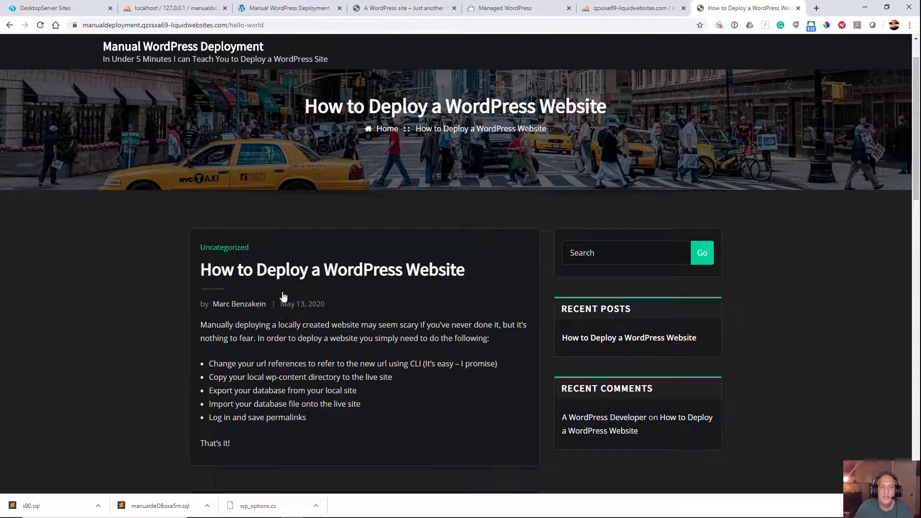
Step: Replace the hello-world path in the live site's address with wp-admin and load the login page
{"action": "left_click", "coordinate": [231, 25]}
{"action": "left_click", "coordinate": [232, 25]}
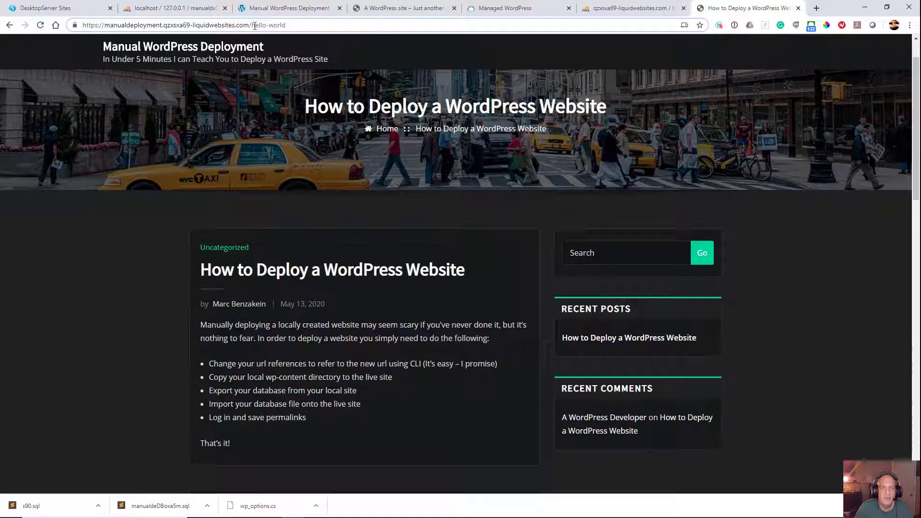
{"action": "left_click_drag", "start_coordinate": [254, 25], "coordinate": [287, 26]}
{"action": "key", "text": "BackSpace"}
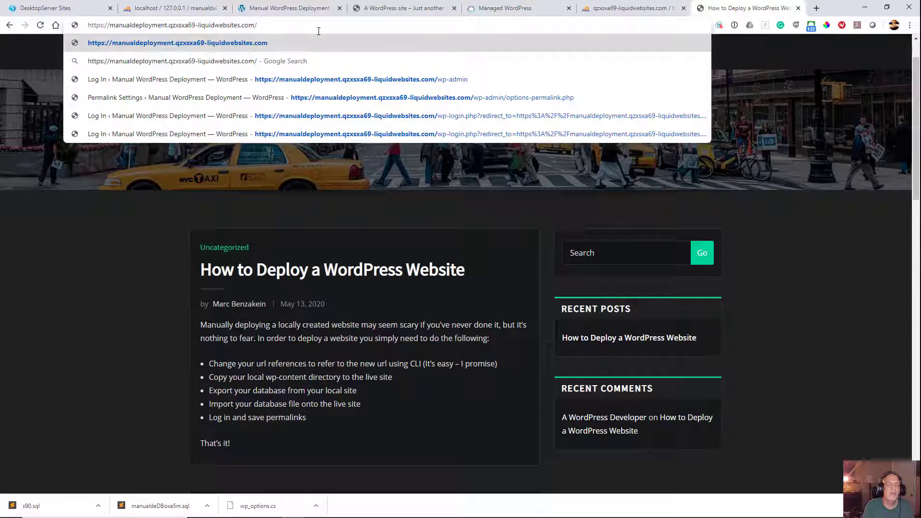
{"action": "type", "text": "wp-admin"}
{"action": "key", "text": "Return"}
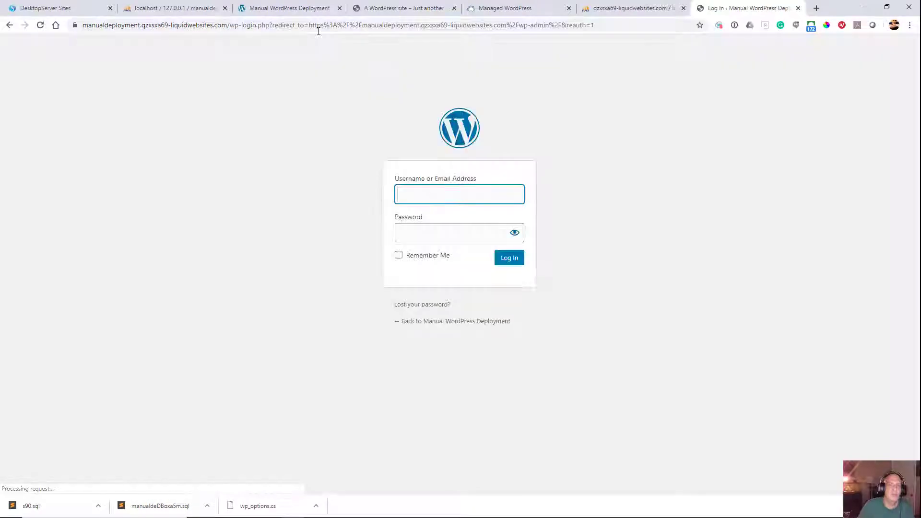
Step: Log in to the live site's WordPress dashboard with the administrator's username and account password
{"action": "left_click", "coordinate": [439, 195]}
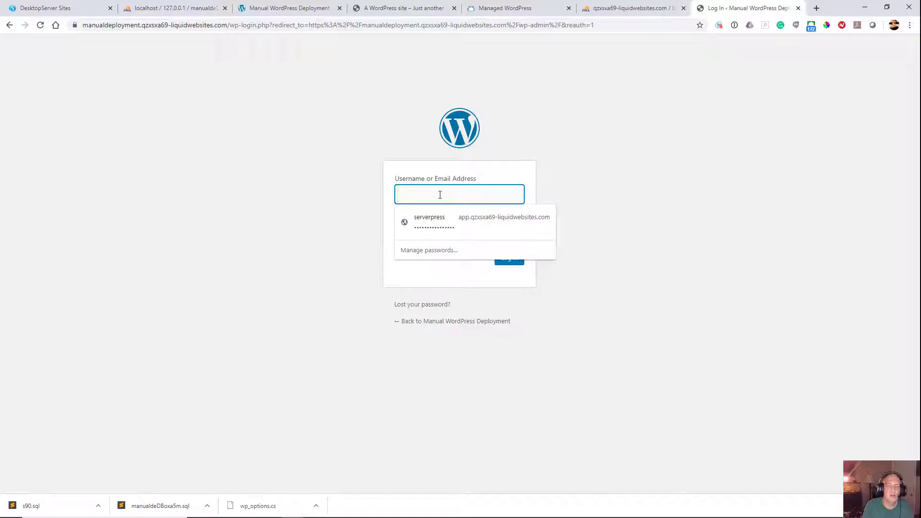
{"action": "type", "text": "marcbenzak"}
{"action": "key", "text": "Tab"}
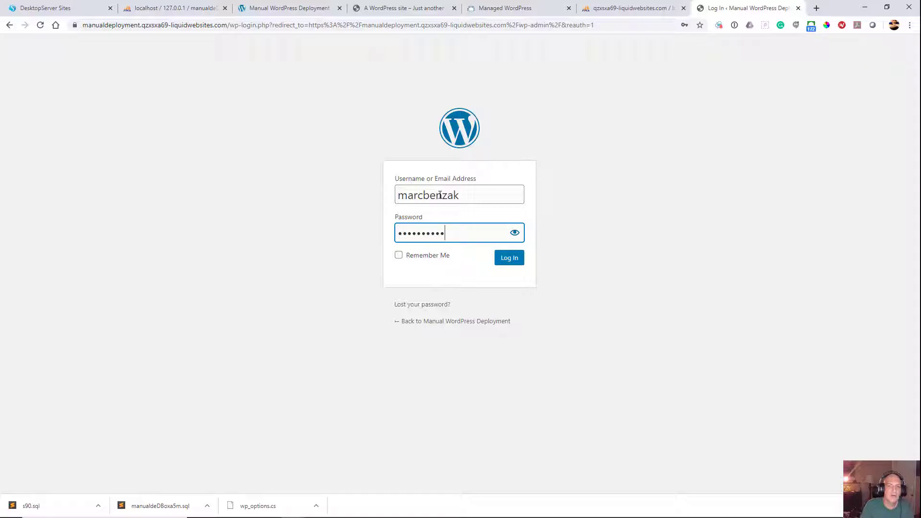
{"action": "left_click", "coordinate": [506, 261]}
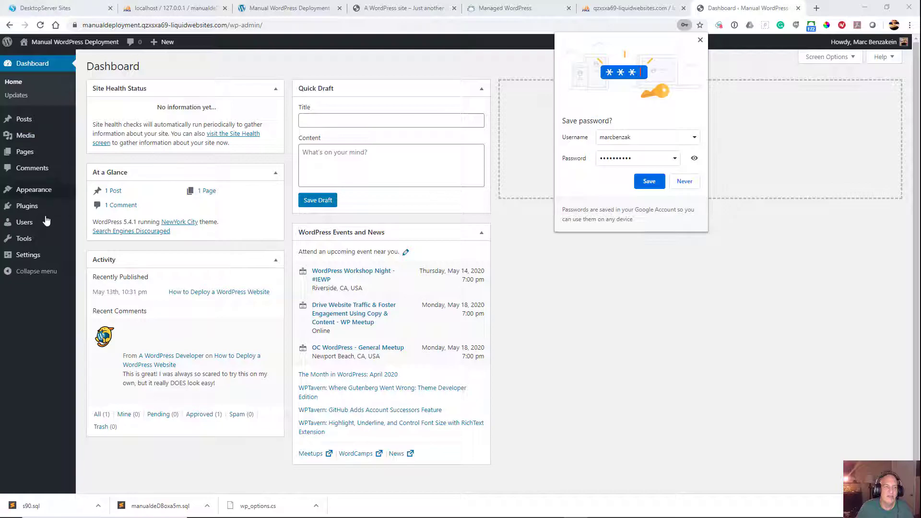
Step: Dismiss the browser's password-saving offer and save the live site's permalink settings with the custom structure /%postname%
{"action": "left_click", "coordinate": [26, 254]}
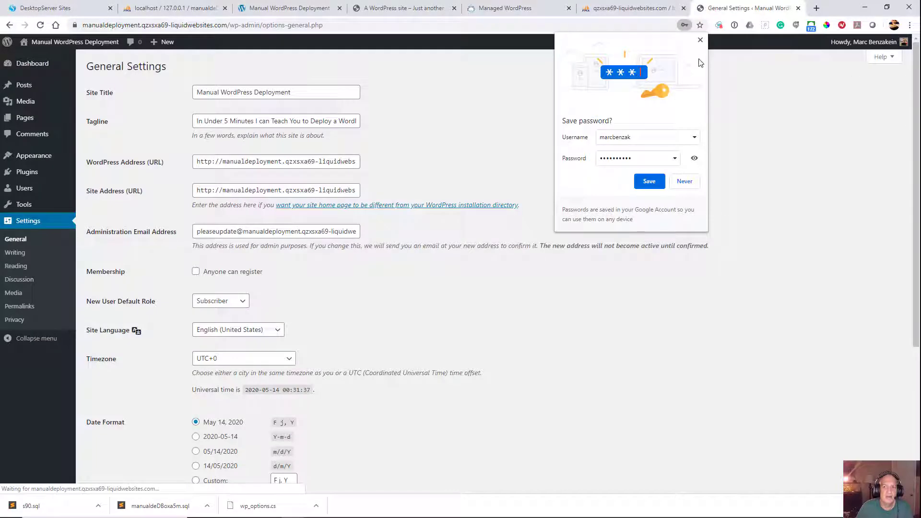
{"action": "left_click", "coordinate": [700, 40]}
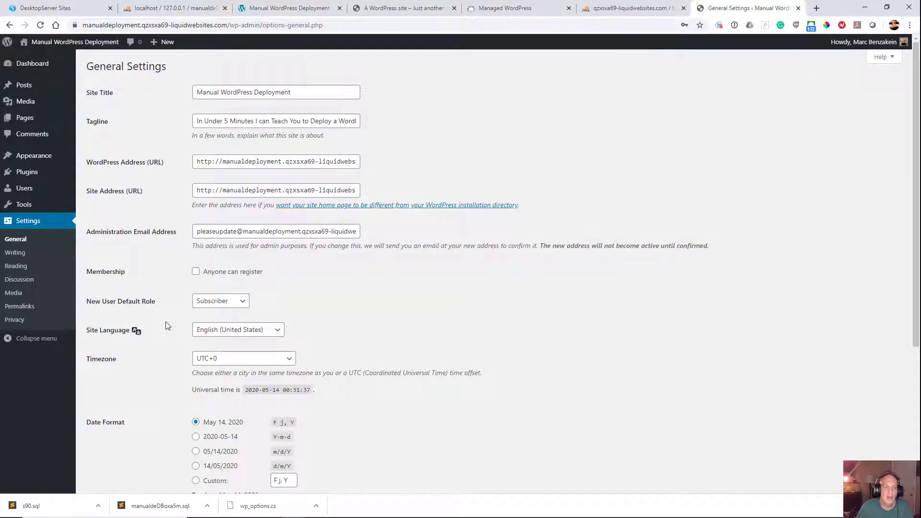
{"action": "left_click", "coordinate": [27, 309]}
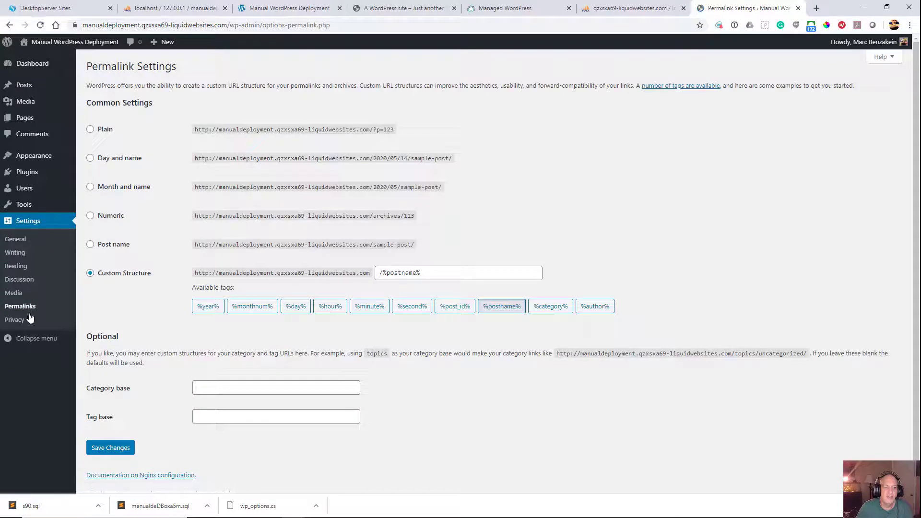
{"action": "left_click", "coordinate": [110, 447]}
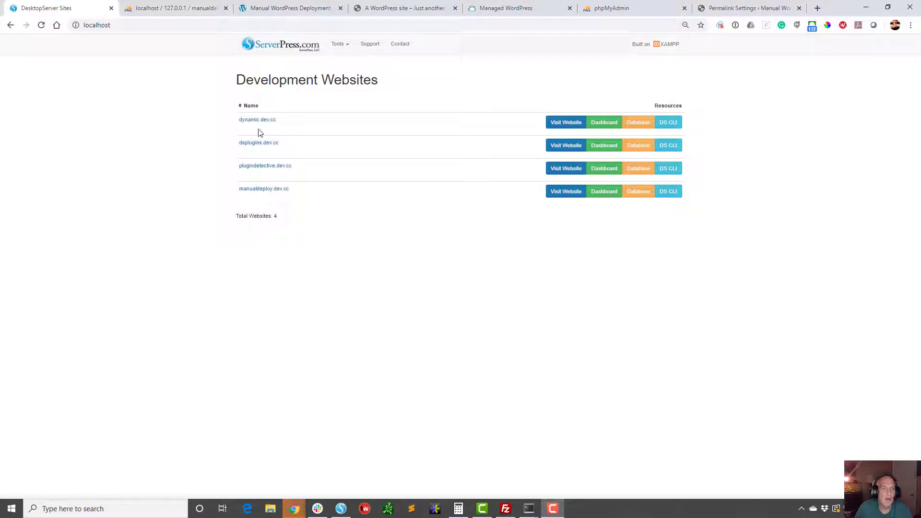
Step: Switch to the manualdeploy.dev.cc terminal and run wp search-replace to change manualdeployment.qzxsxa69-liquidwebsites.com back to manualdeploy.dev.cc in the local database
{"action": "left_click", "coordinate": [179, 9]}
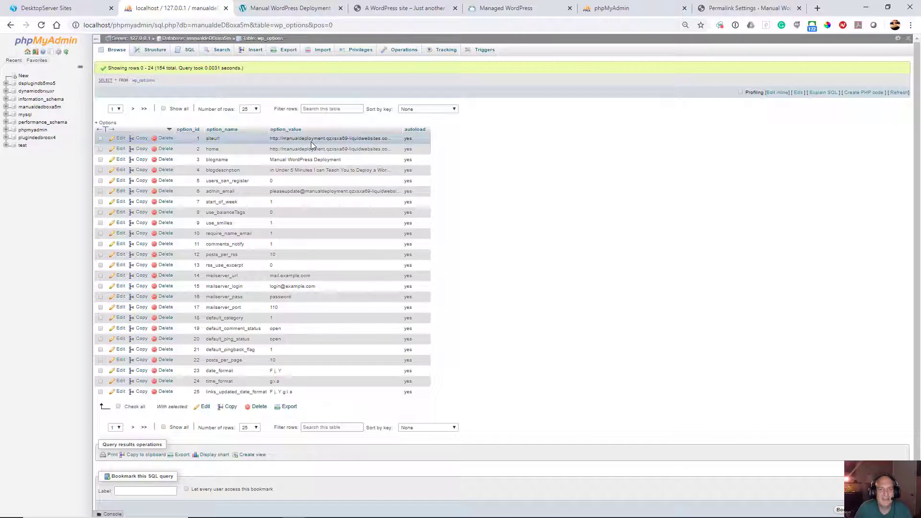
{"action": "mouse_move", "coordinate": [411, 517]}
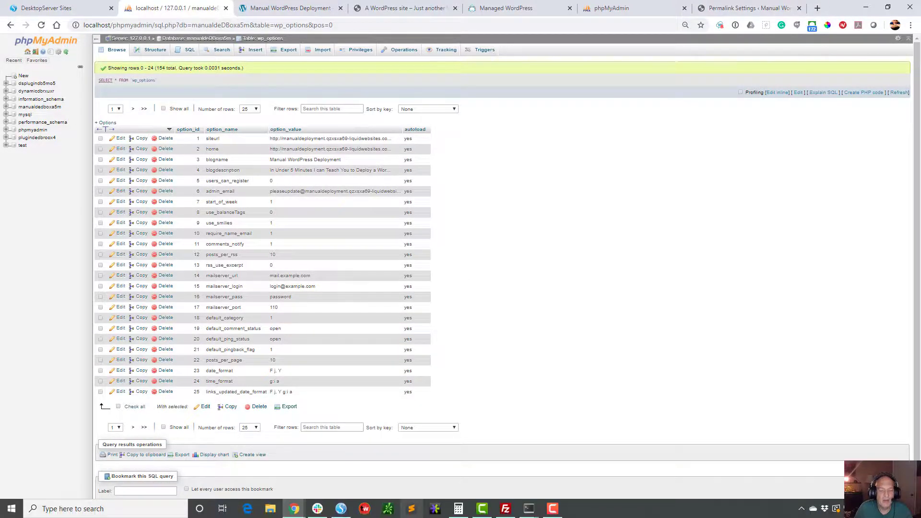
{"action": "mouse_move", "coordinate": [529, 512]}
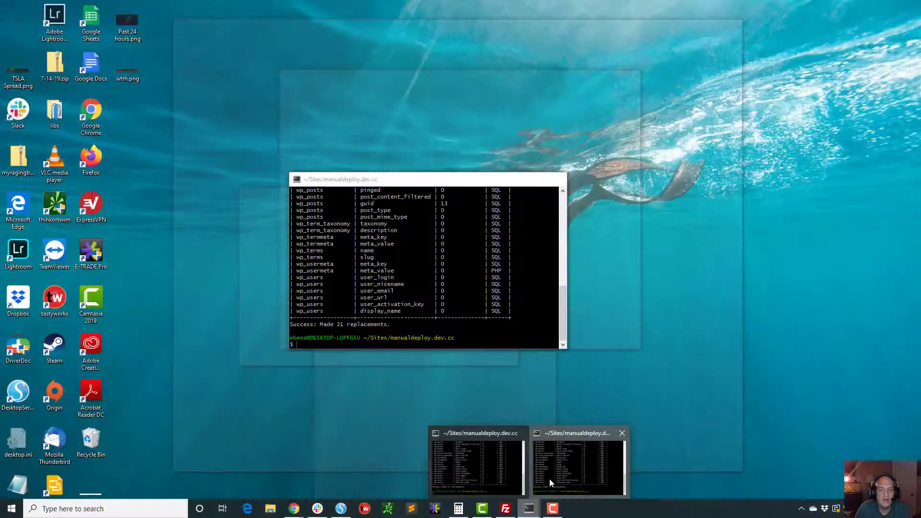
{"action": "left_click", "coordinate": [548, 478]}
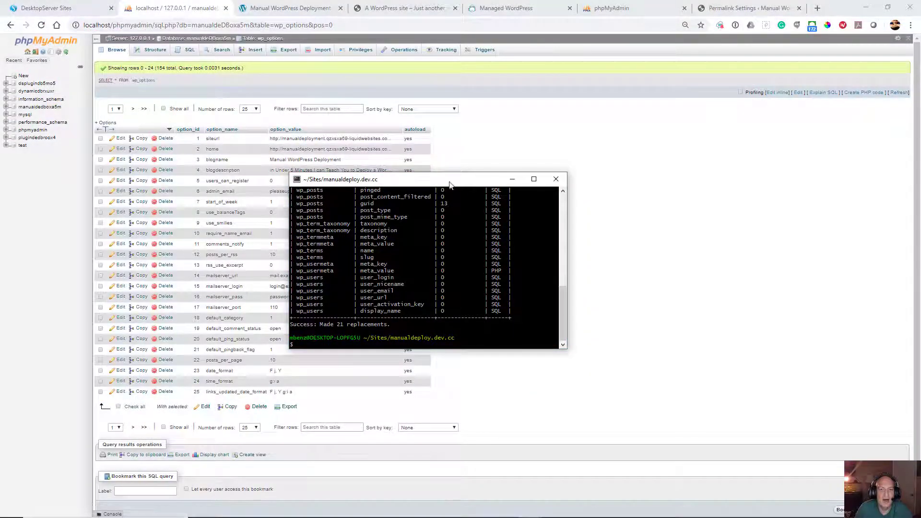
{"action": "left_click_drag", "start_coordinate": [439, 180], "coordinate": [519, 200]}
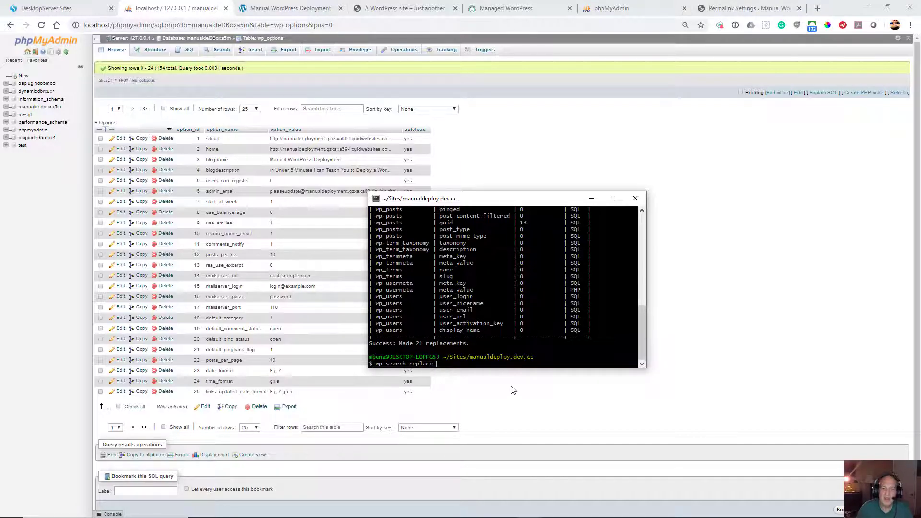
{"action": "right_click", "coordinate": [439, 364]}
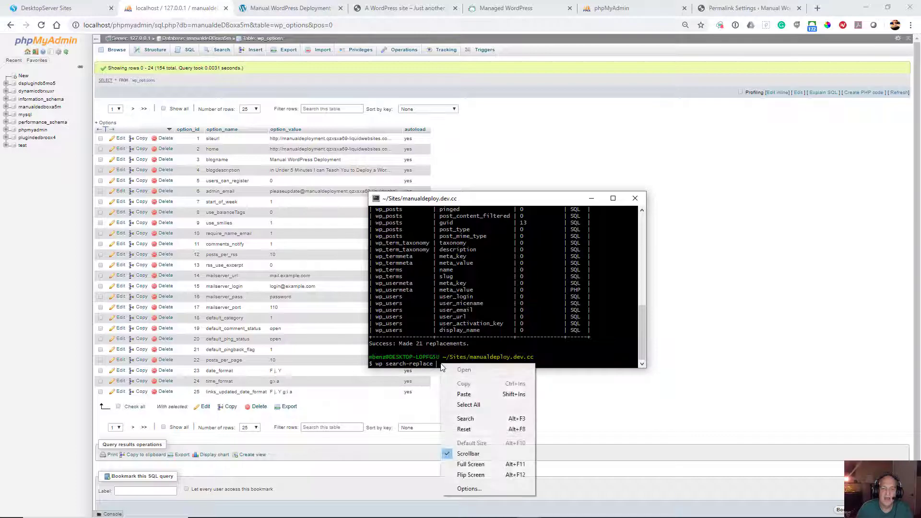
{"action": "left_click", "coordinate": [459, 395]}
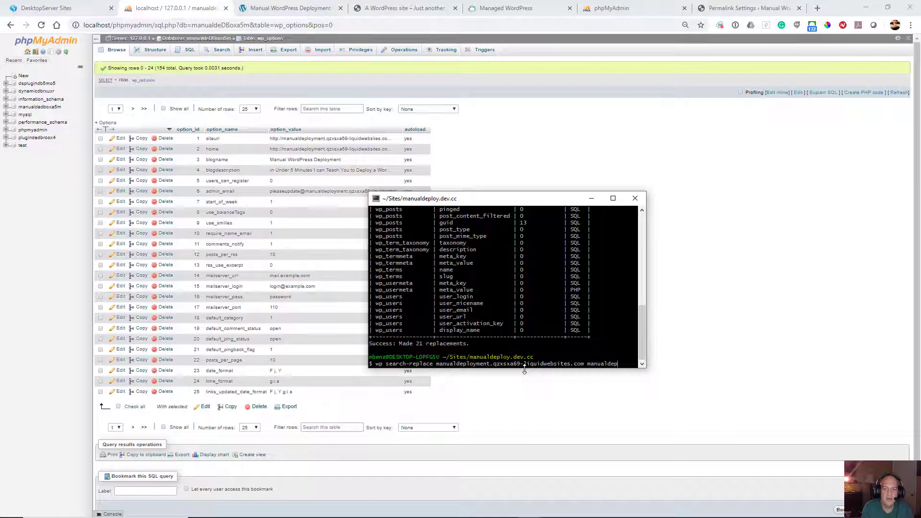
{"action": "type", "text": "manualdeploy.dev"}
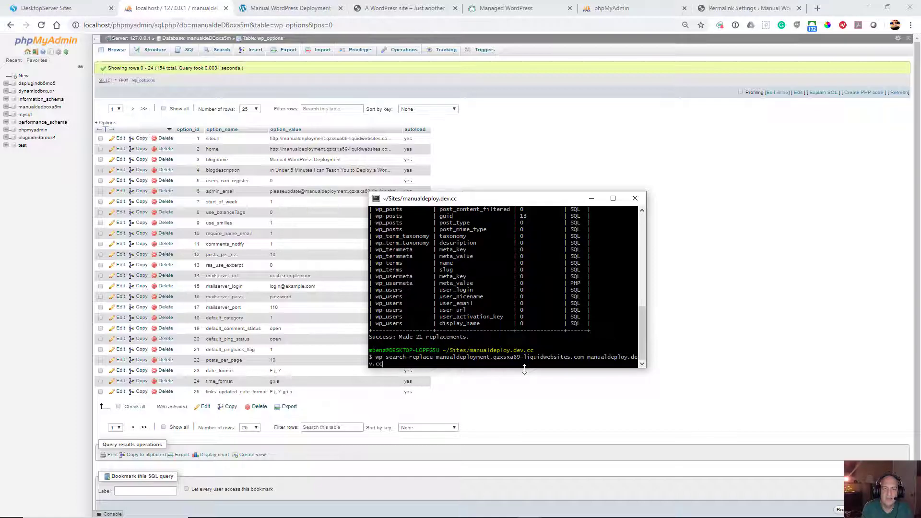
{"action": "type", "text": ".cc"}
{"action": "key", "text": "Return"}
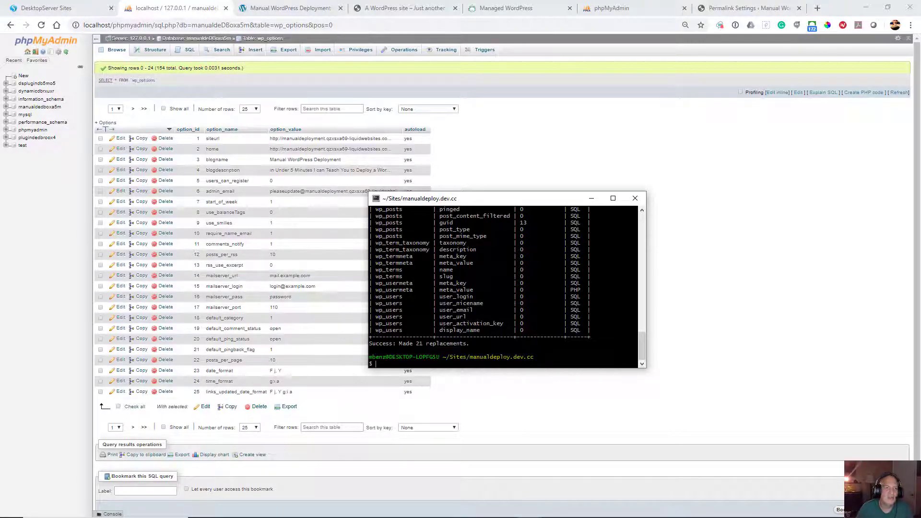
Step: Reload the local wp_options table to check its URLs and visit the local manualdeploy.dev.cc website from the DesktopServer site list
{"action": "left_click", "coordinate": [42, 25]}
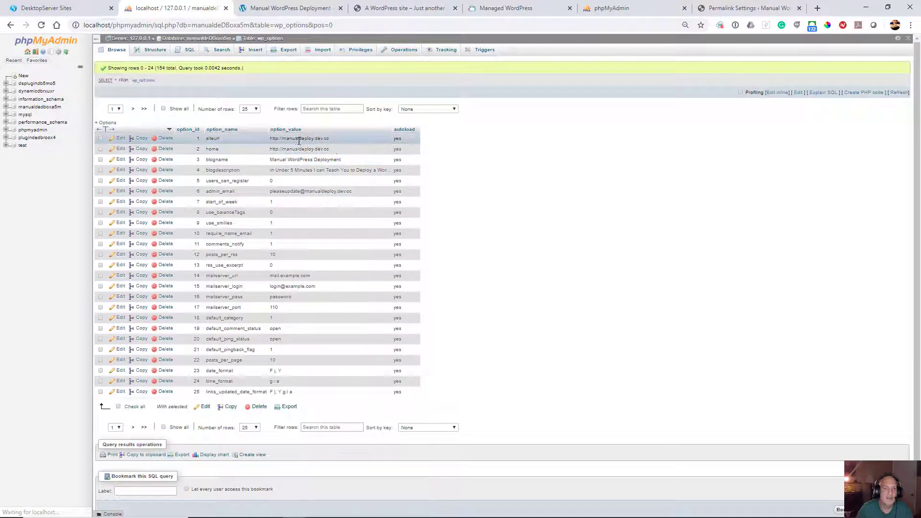
{"action": "left_click", "coordinate": [48, 8]}
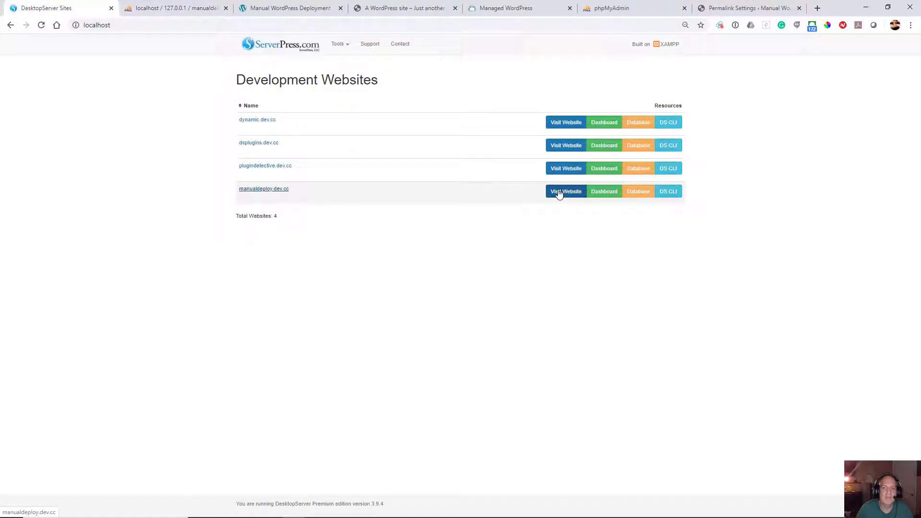
{"action": "left_click", "coordinate": [559, 193]}
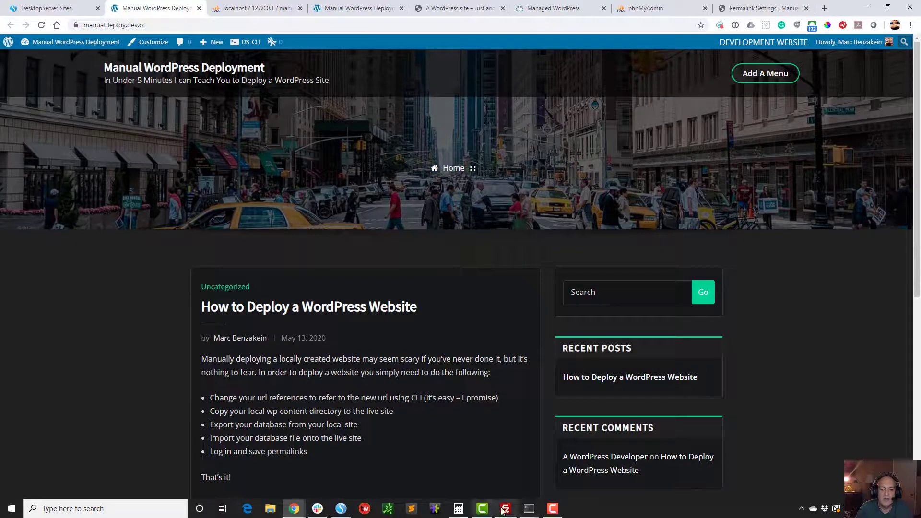
Step: Switch to FileZilla, delete the wp-content.old folder from the remote html directory, and return to the local site in the browser
{"action": "left_click", "coordinate": [505, 509]}
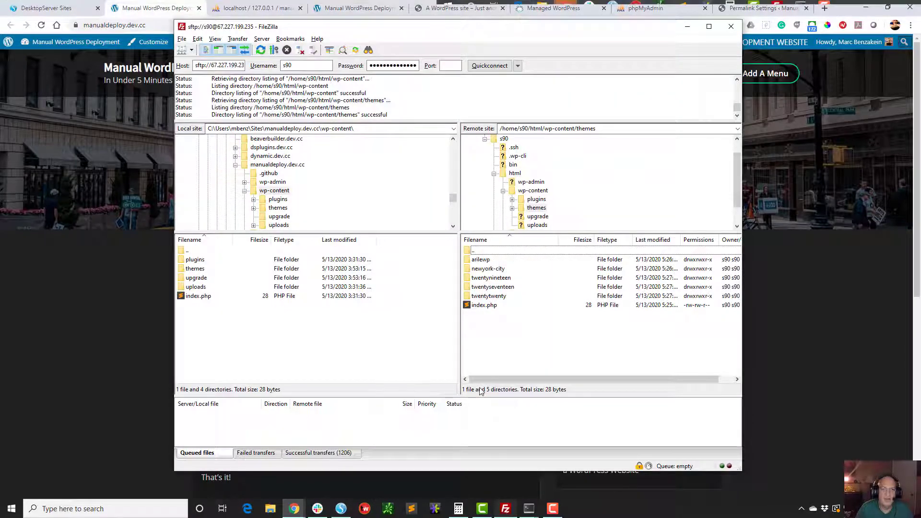
{"action": "left_click", "coordinate": [503, 190]}
{"action": "left_click", "coordinate": [519, 209]}
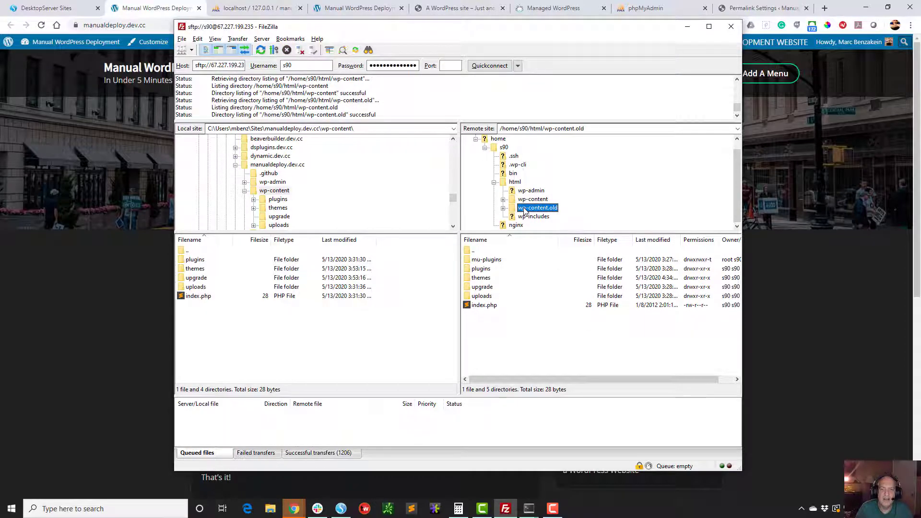
{"action": "right_click", "coordinate": [523, 210]}
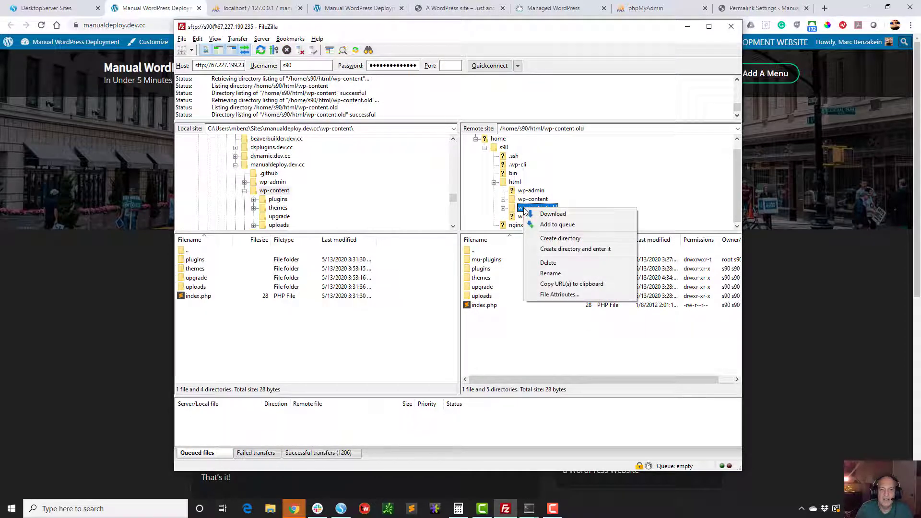
{"action": "left_click", "coordinate": [547, 264]}
{"action": "left_click", "coordinate": [485, 248]}
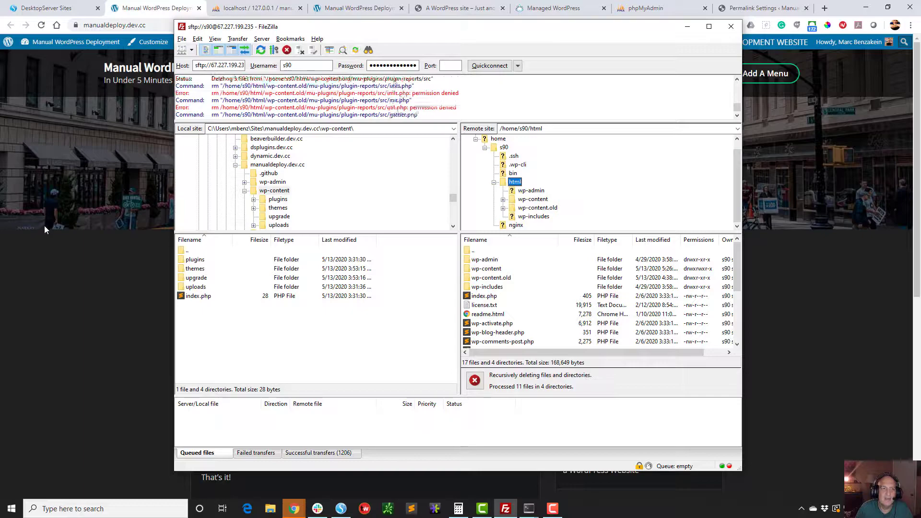
{"action": "left_click", "coordinate": [59, 288]}
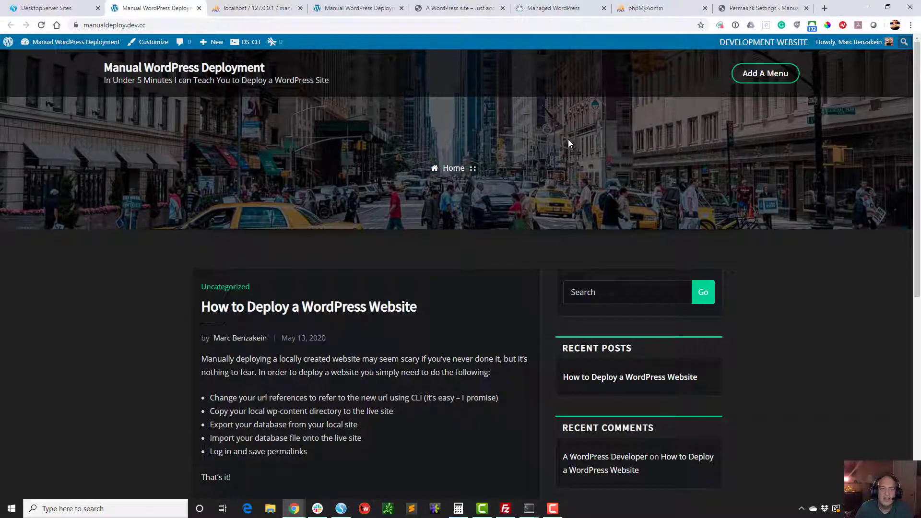